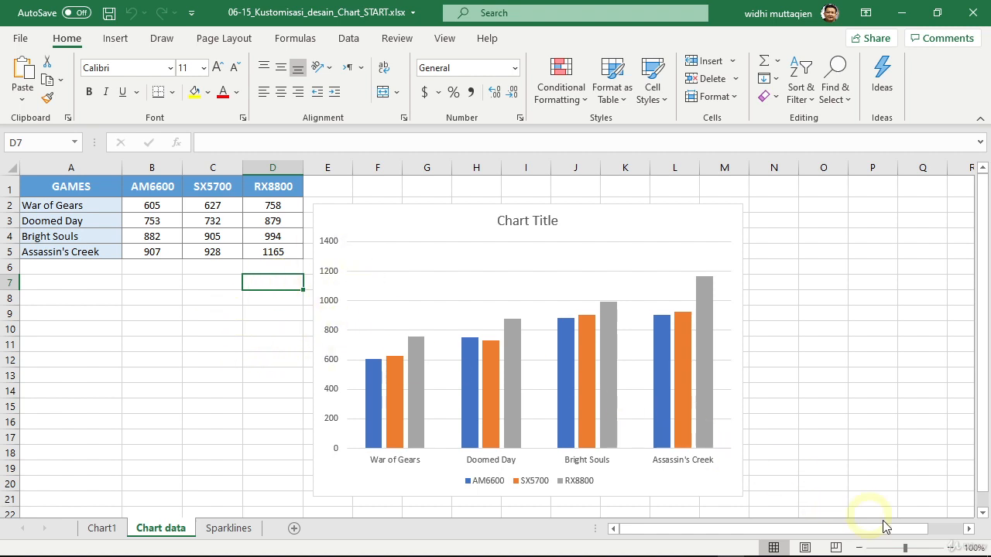
# Step: Try the colorful orange, yellow and green palette on the games column chart and settle on the monochromatic light blue palette
pyautogui.click(968, 530)
pyautogui.click(969, 530)
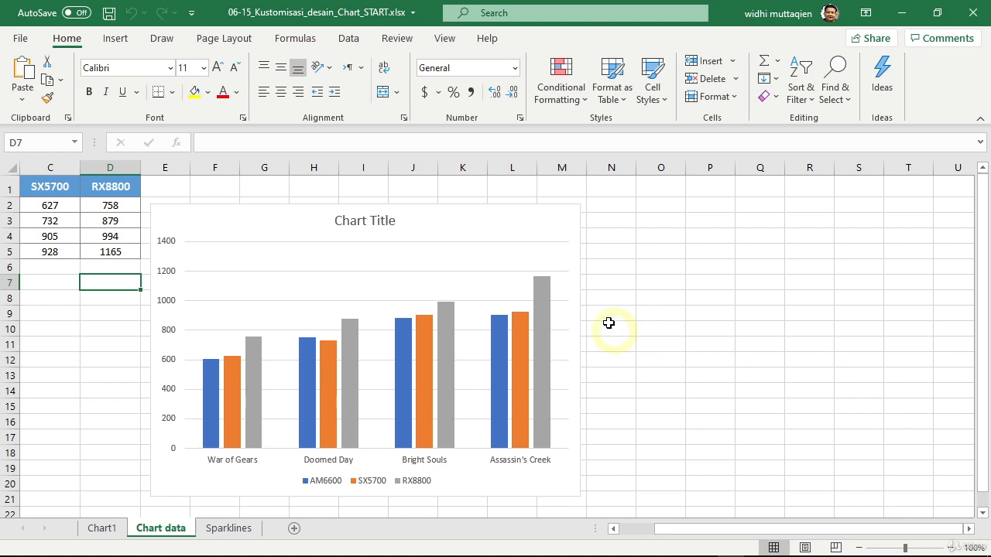
pyautogui.click(558, 225)
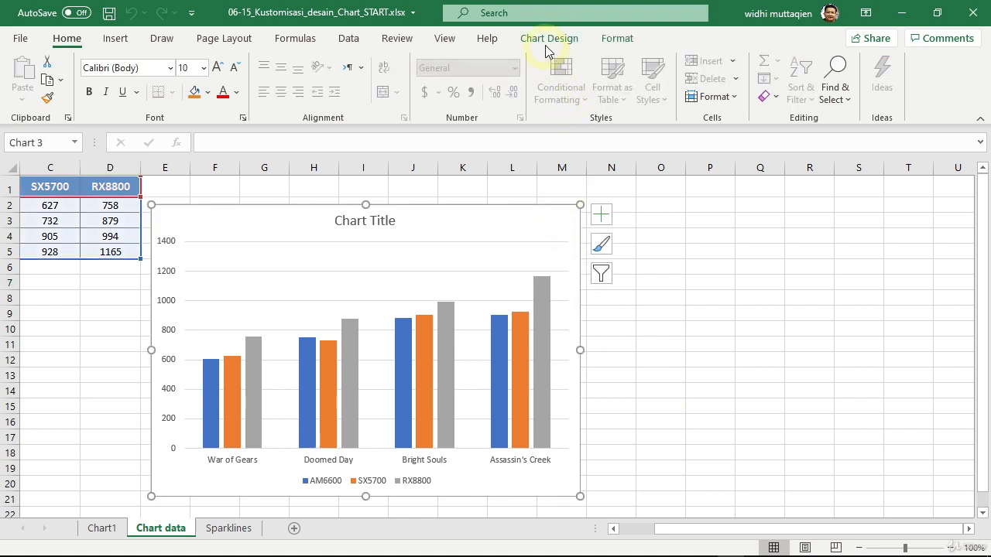
pyautogui.click(545, 43)
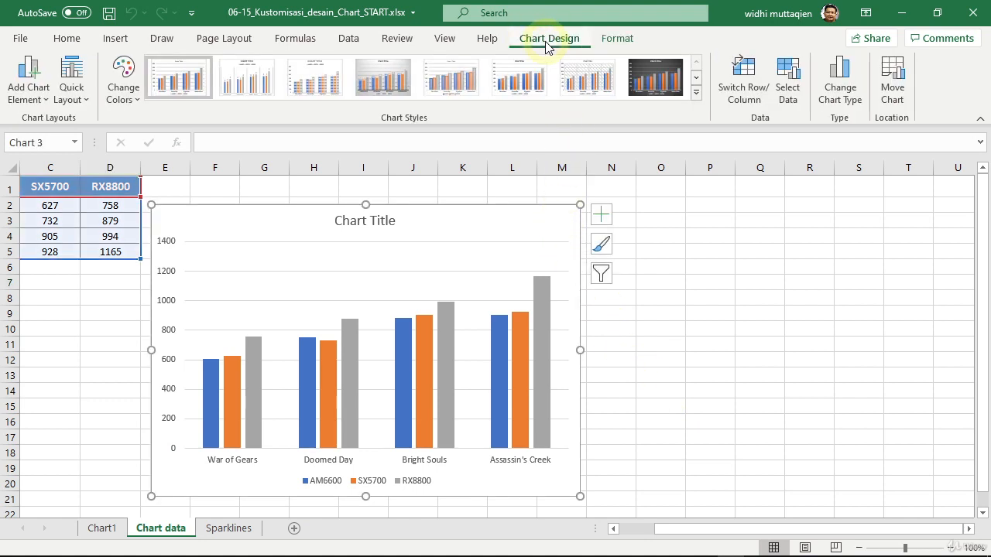
pyautogui.click(122, 94)
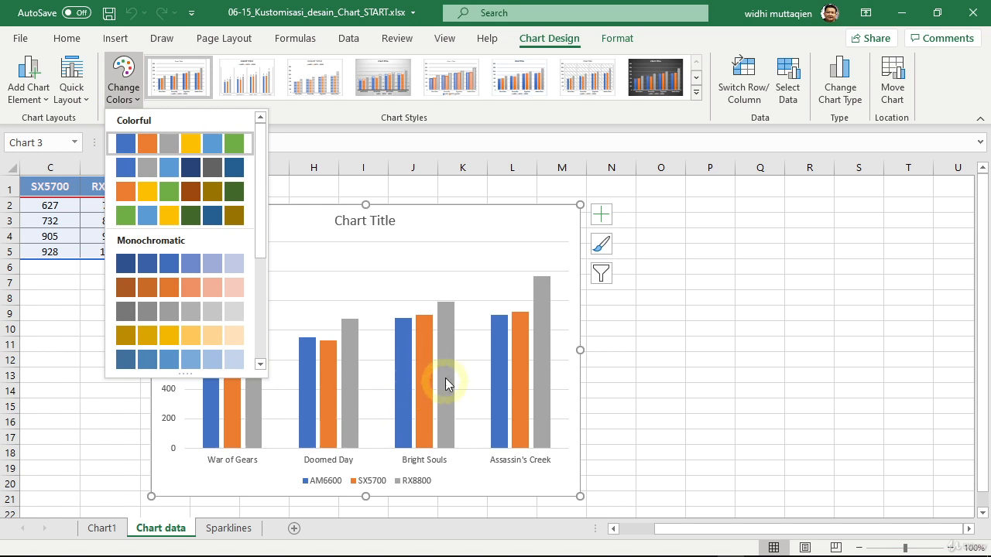
pyautogui.click(168, 193)
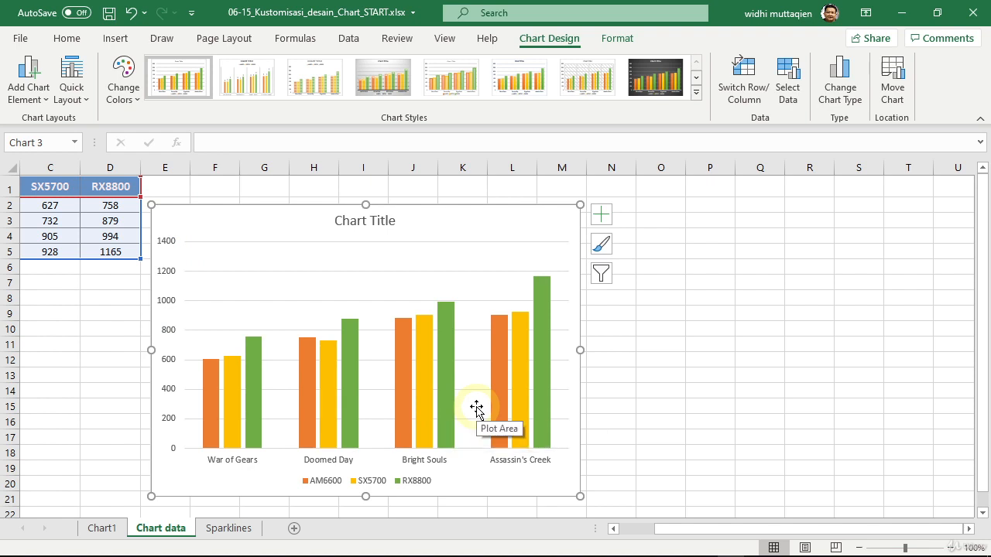
pyautogui.click(123, 89)
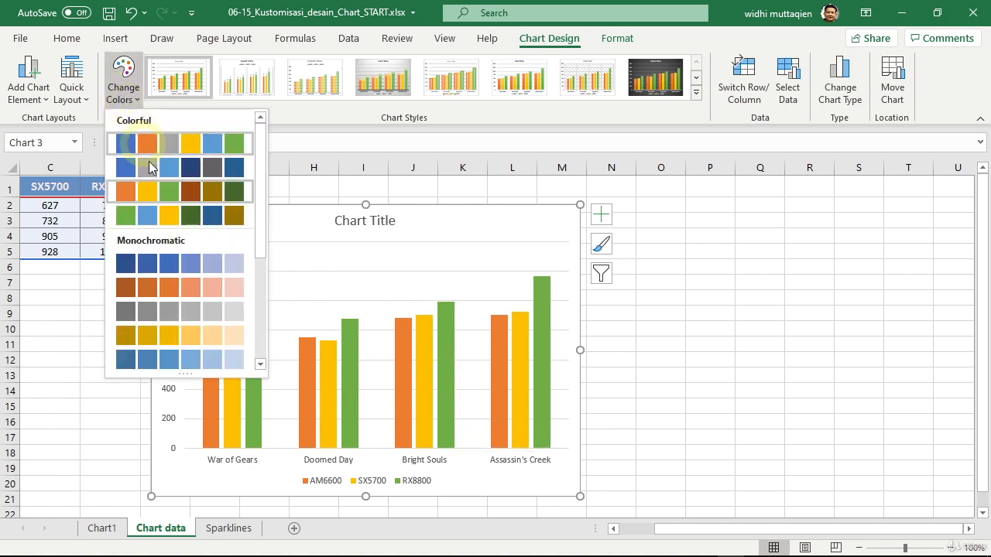
pyautogui.click(172, 359)
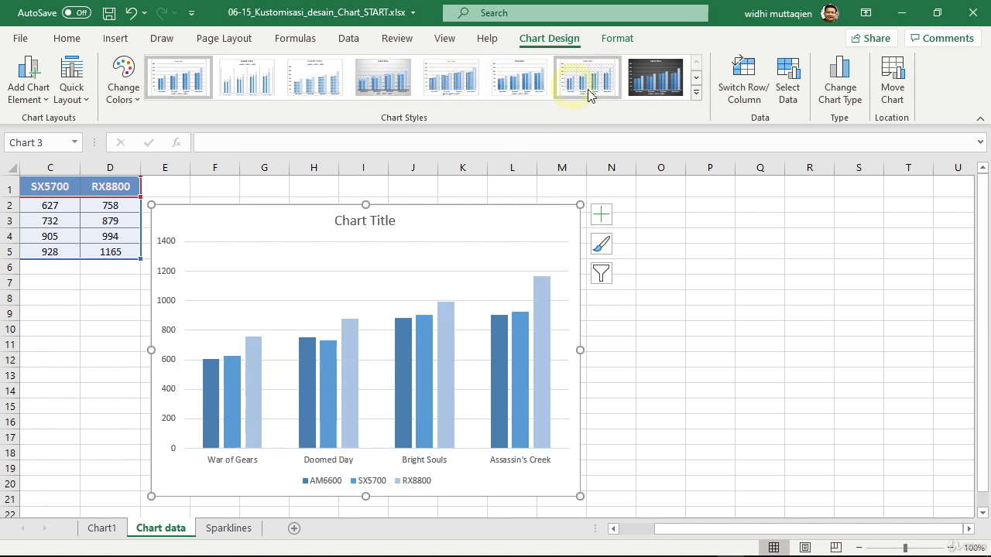
# Step: Try the fourth chart style and the dark eighth style on the column chart, and return to the first style
pyautogui.click(696, 92)
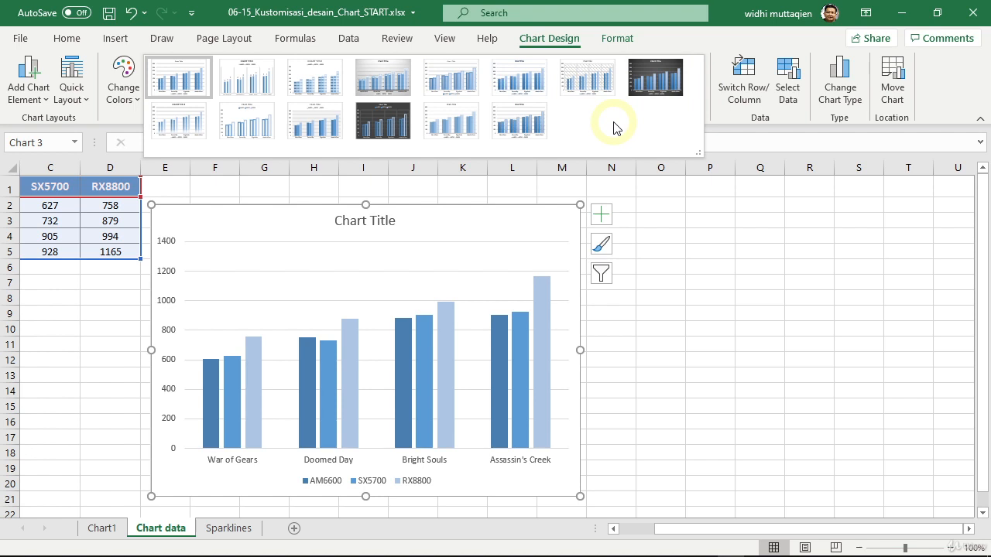
pyautogui.click(383, 86)
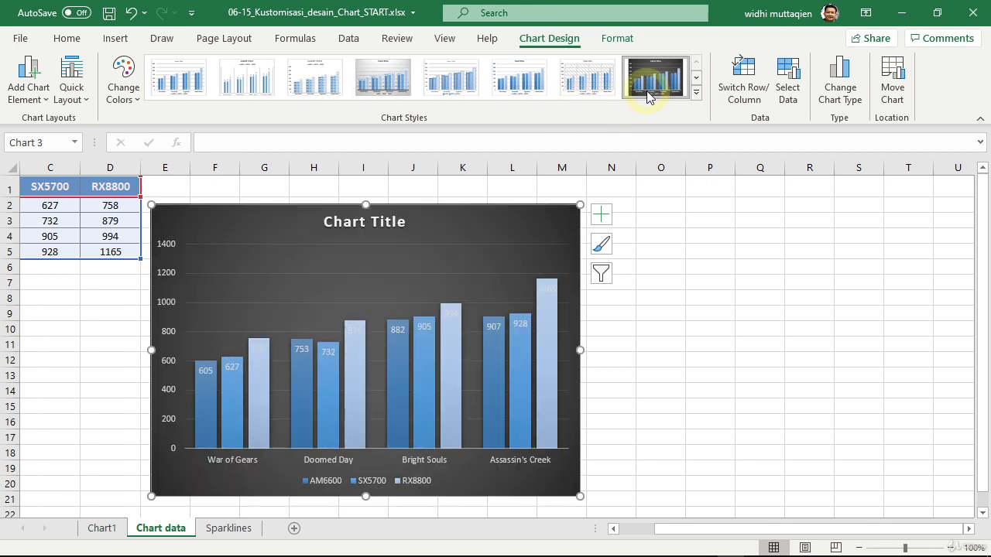
pyautogui.click(649, 94)
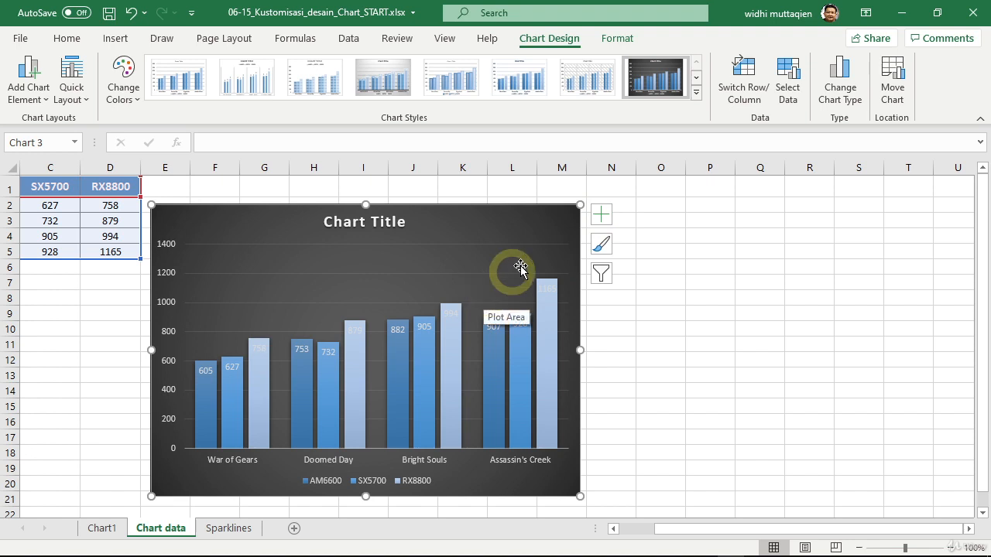
pyautogui.click(696, 92)
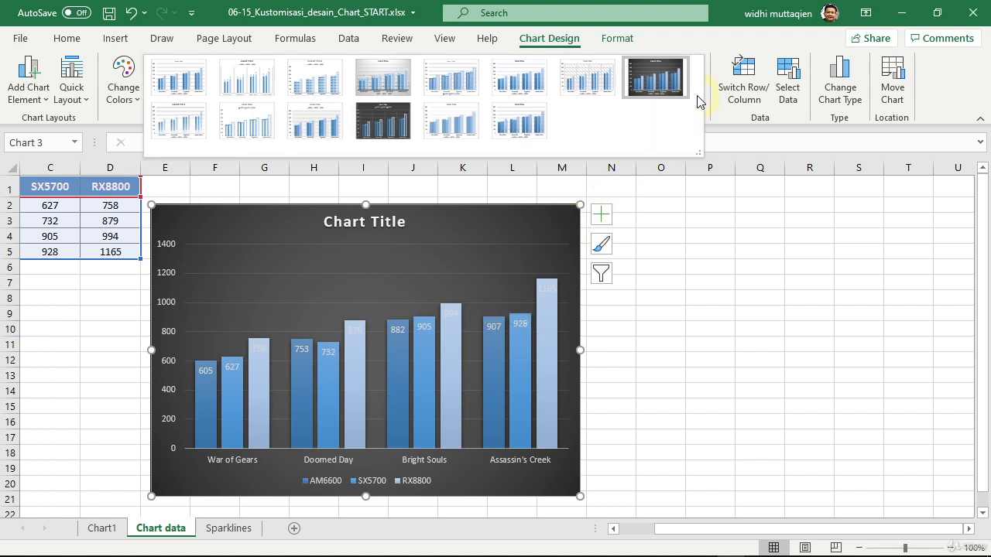
pyautogui.click(185, 91)
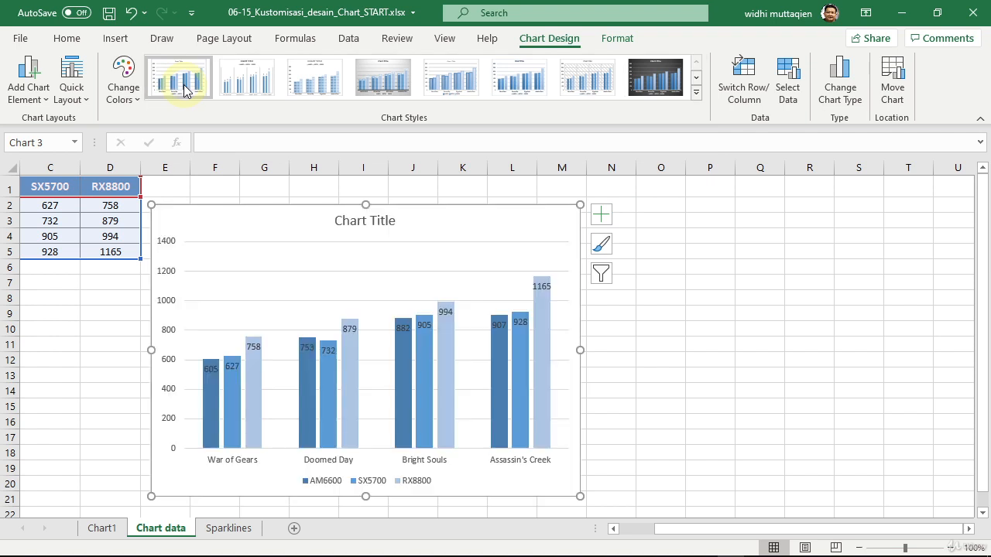
# Step: Examine the style thumbnails and color palettes offered by the selected chart's on-sheet formatting options
pyautogui.click(551, 43)
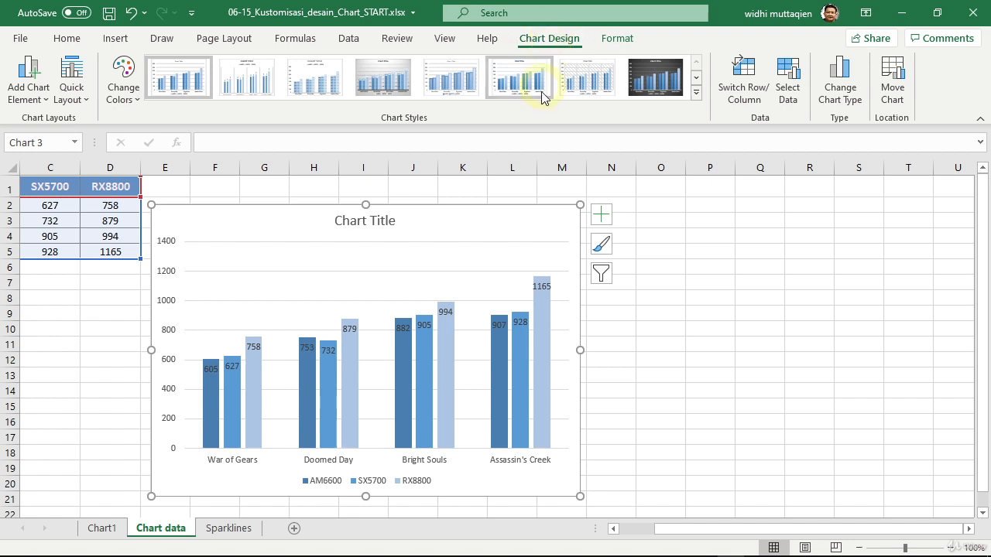
pyautogui.click(600, 246)
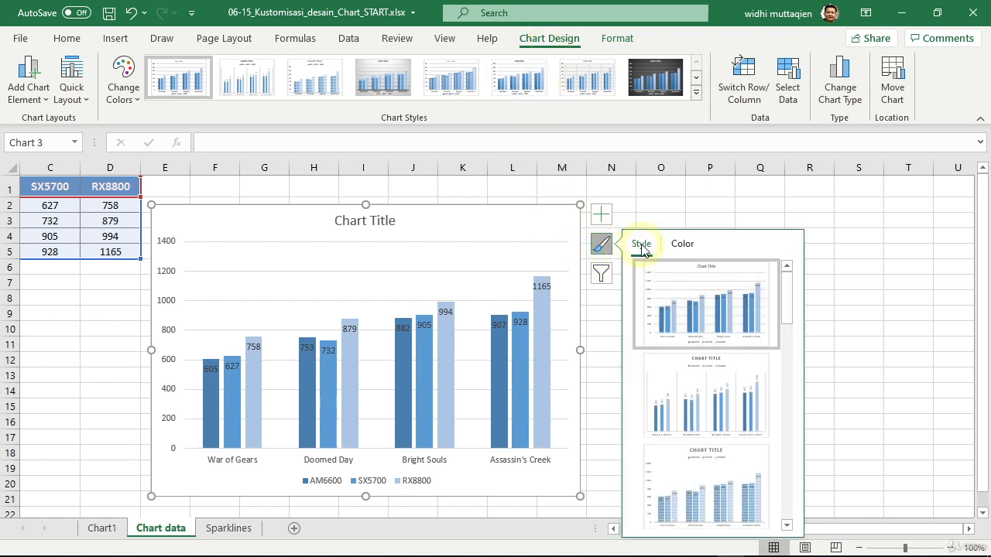
pyautogui.scroll(-2, 688, 357)
pyautogui.scroll(2, 687, 357)
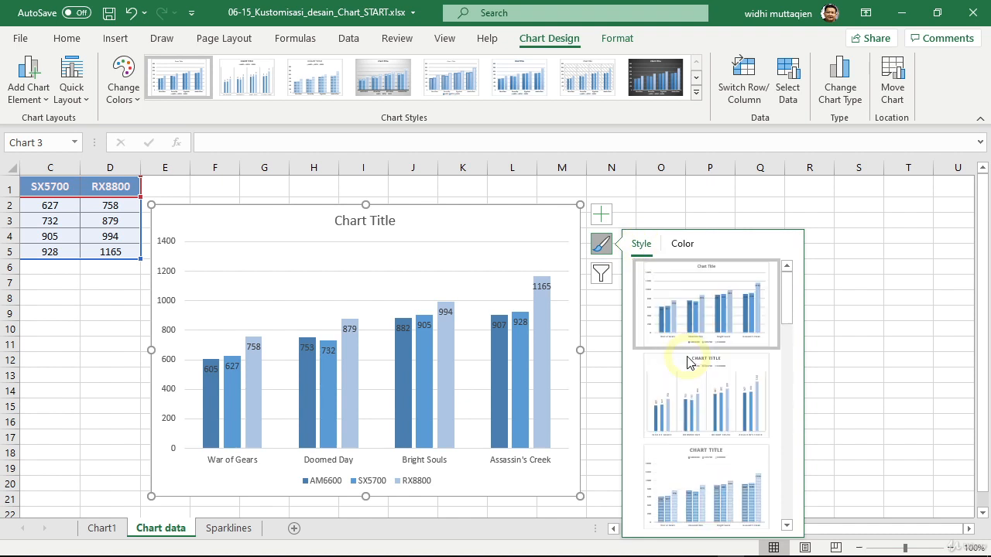
pyautogui.click(682, 246)
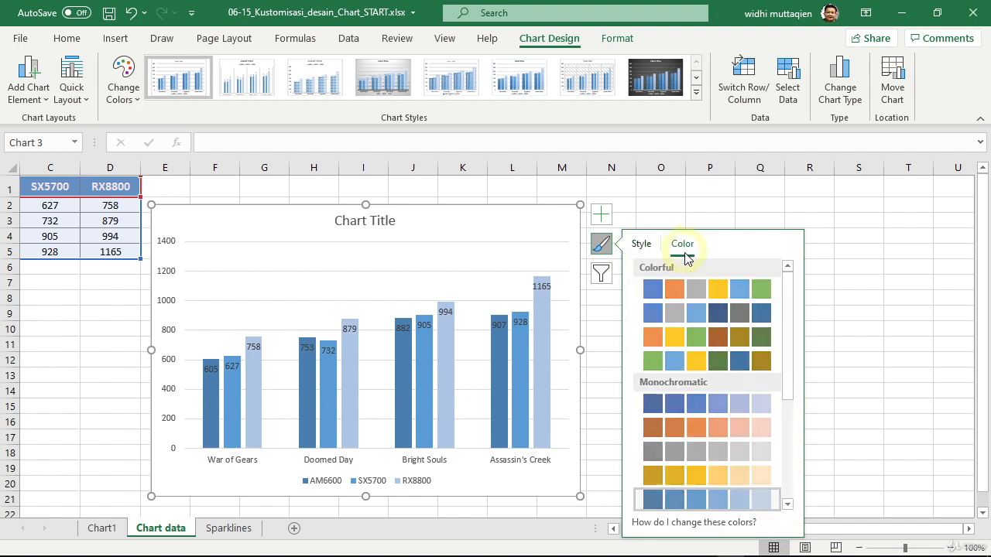
pyautogui.scroll(-2, 698, 333)
pyautogui.scroll(2, 698, 333)
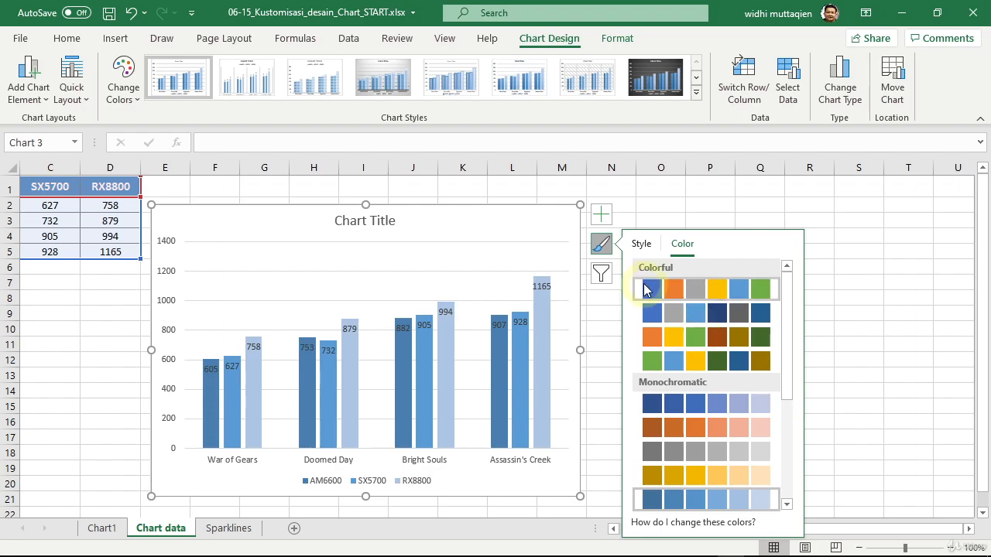
pyautogui.click(602, 246)
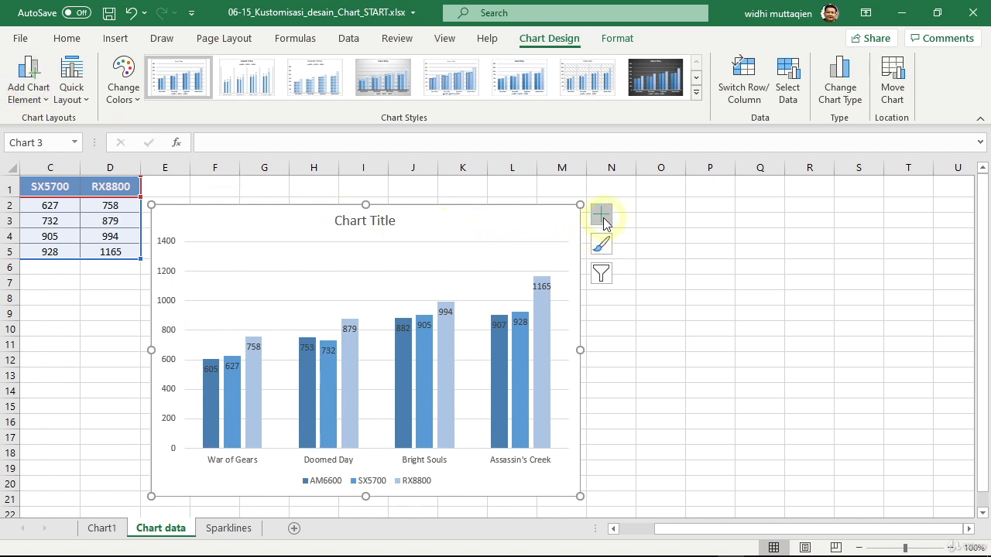
# Step: Remove the title from the column chart
pyautogui.click(602, 218)
pyautogui.click(604, 222)
pyautogui.click(27, 89)
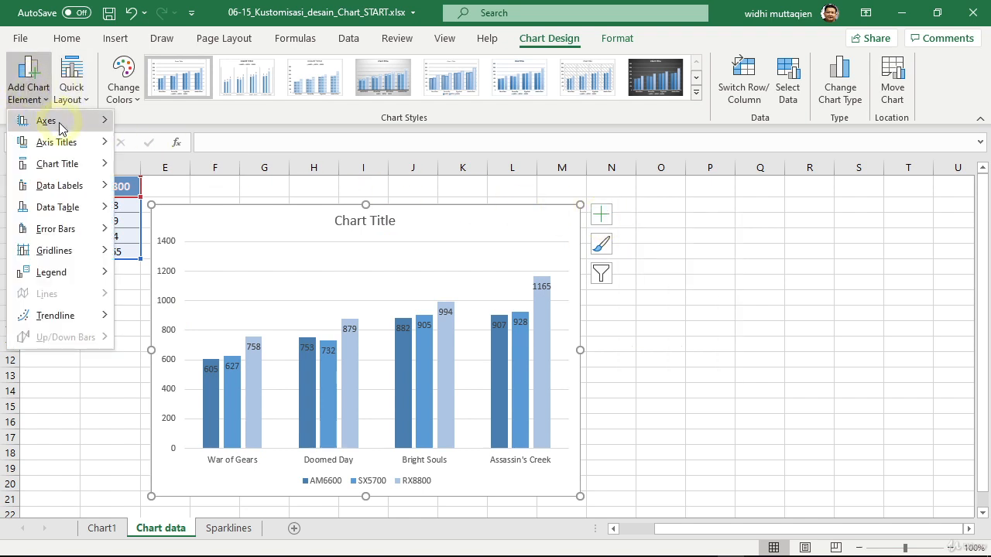
pyautogui.moveTo(61, 142)
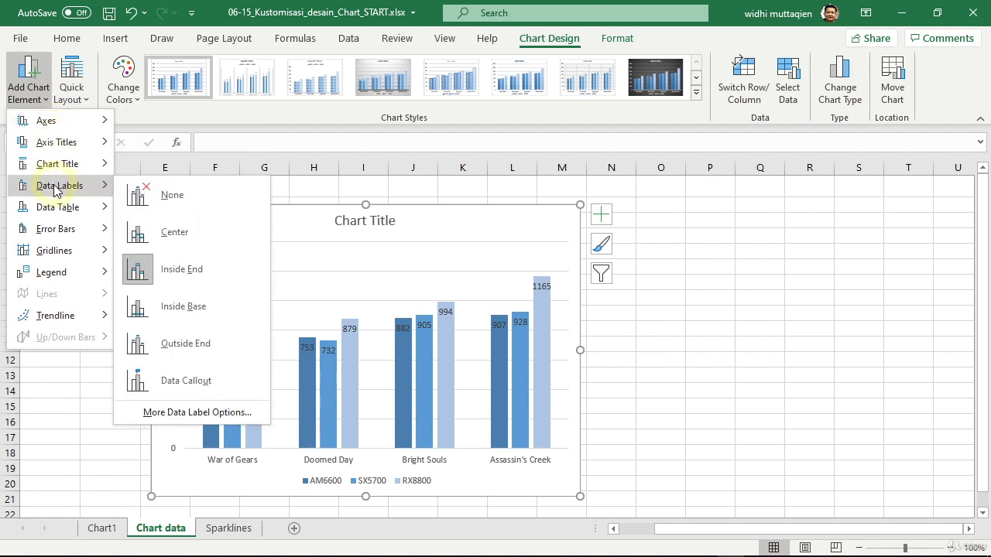
pyautogui.moveTo(52, 167)
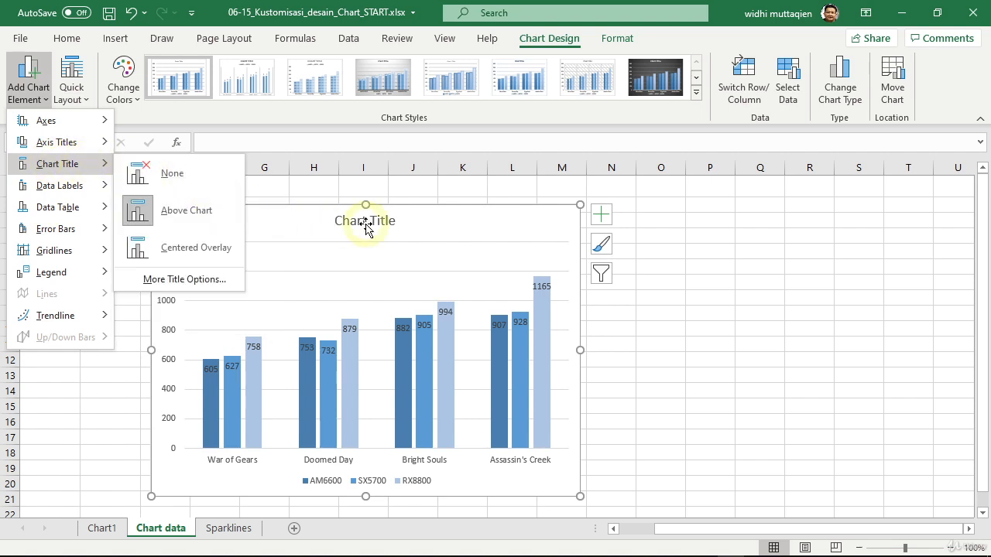
pyautogui.click(163, 174)
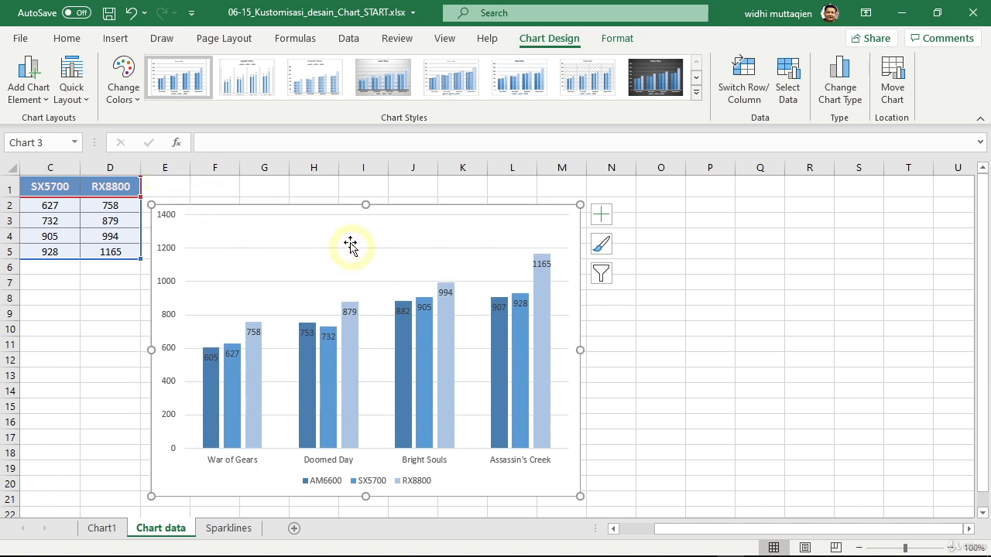
# Step: Add the chart title as a centered overlay on the plot
pyautogui.click(28, 91)
pyautogui.moveTo(62, 167)
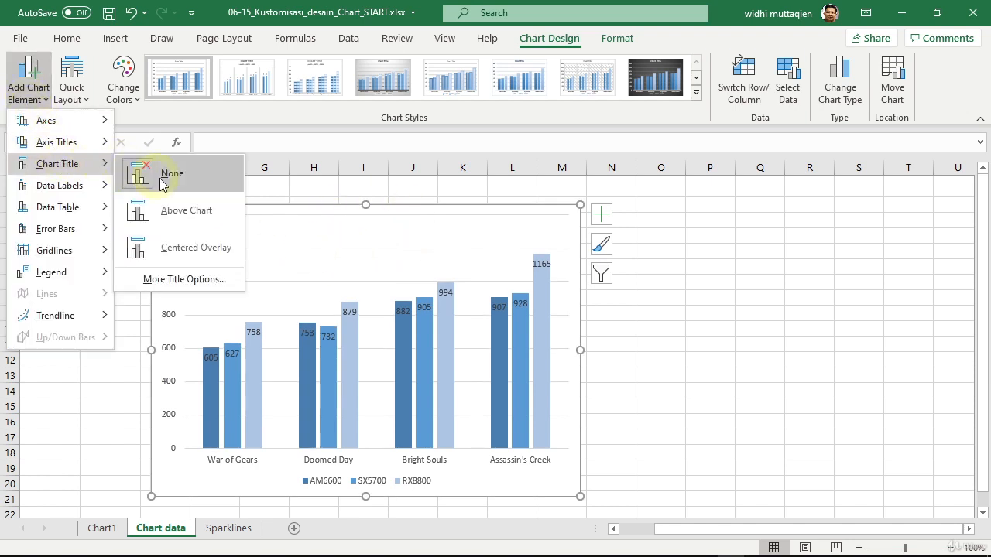
pyautogui.click(190, 248)
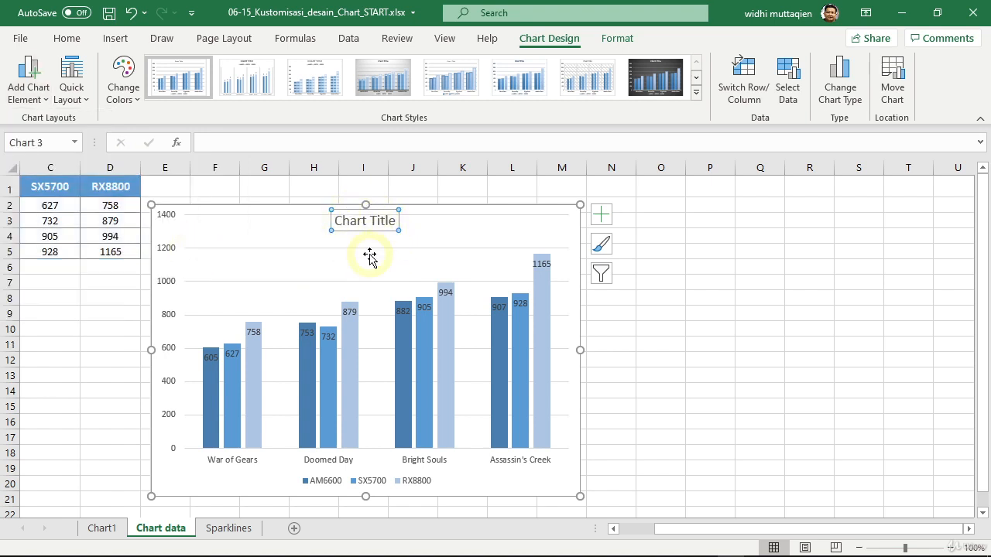
# Step: Set the chart title's placement to Above Chart
pyautogui.click(28, 91)
pyautogui.moveTo(60, 164)
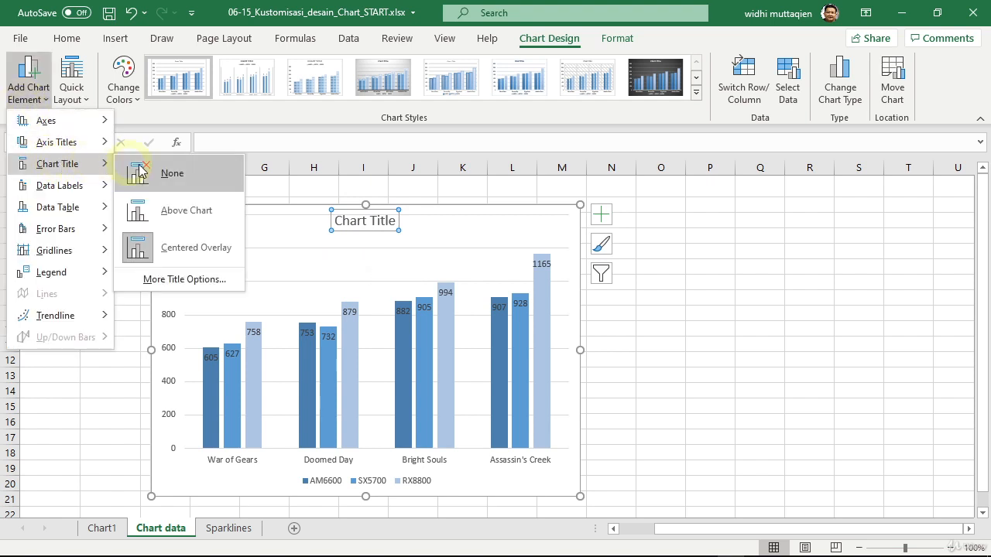
pyautogui.click(169, 217)
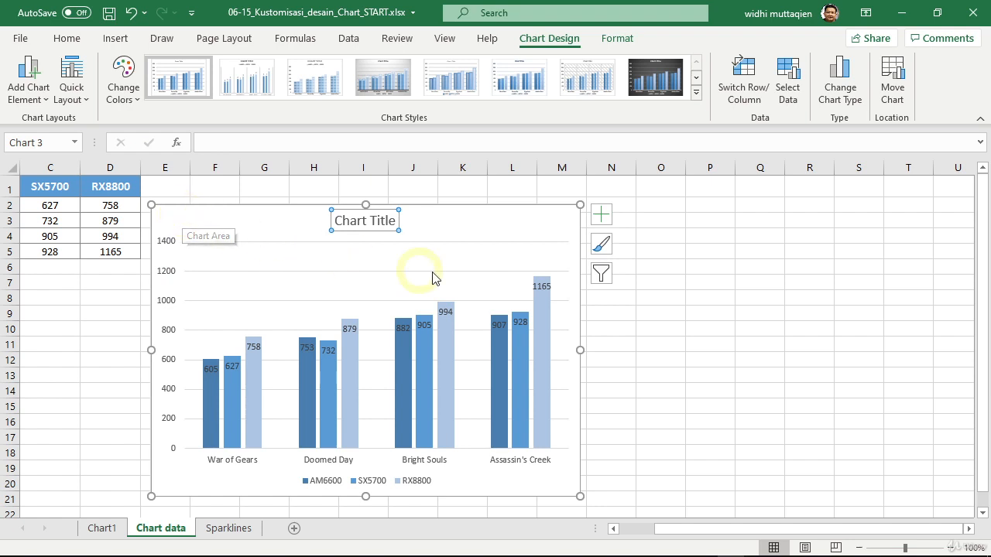
# Step: Try hiding and restoring all the chart's axes together, and the primary vertical and primary horizontal axes individually
pyautogui.click(601, 216)
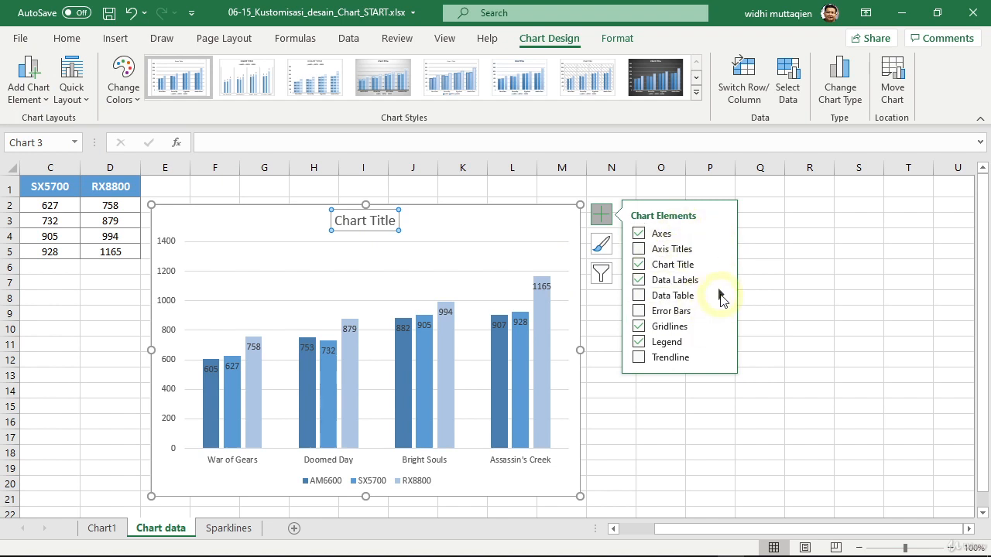
pyautogui.click(639, 233)
pyautogui.click(638, 234)
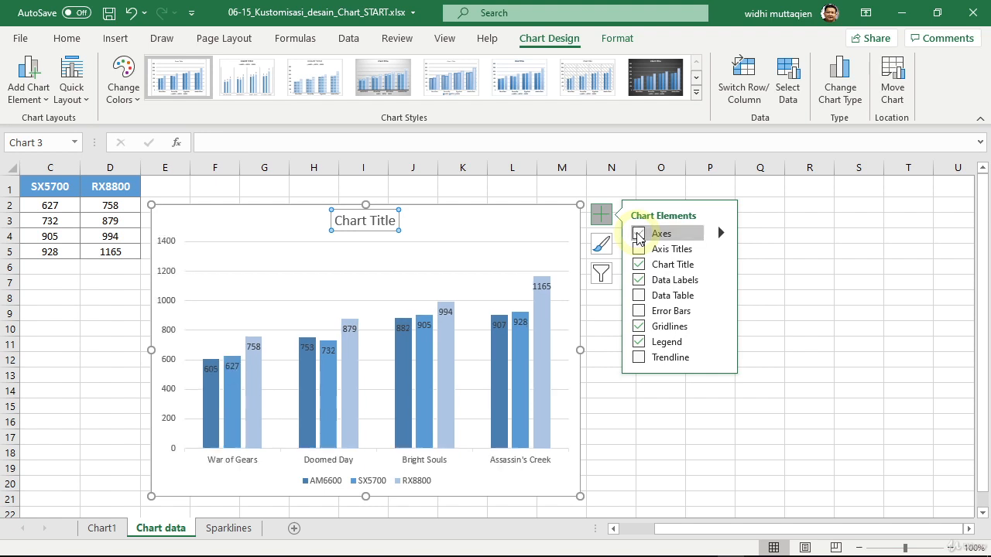
pyautogui.click(720, 233)
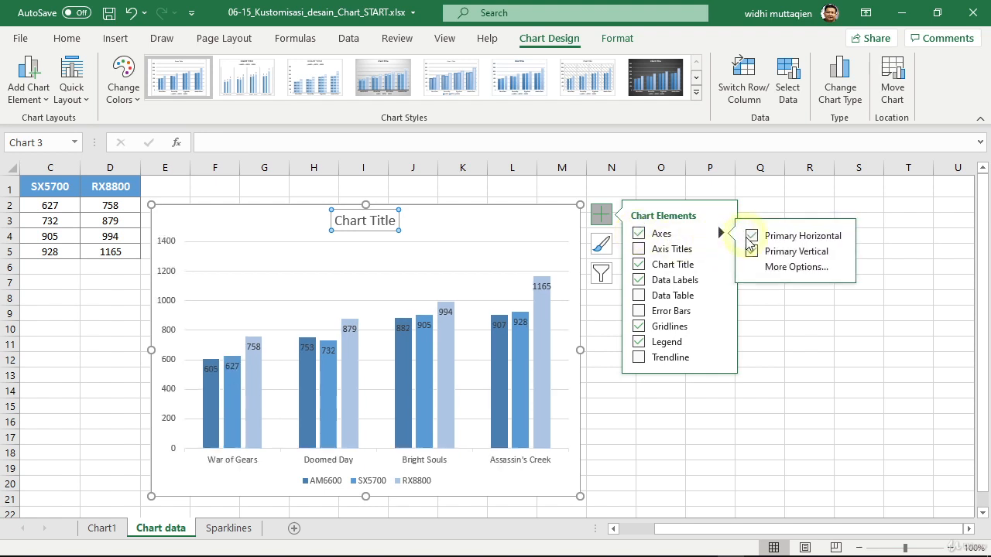
pyautogui.click(751, 252)
pyautogui.click(751, 252)
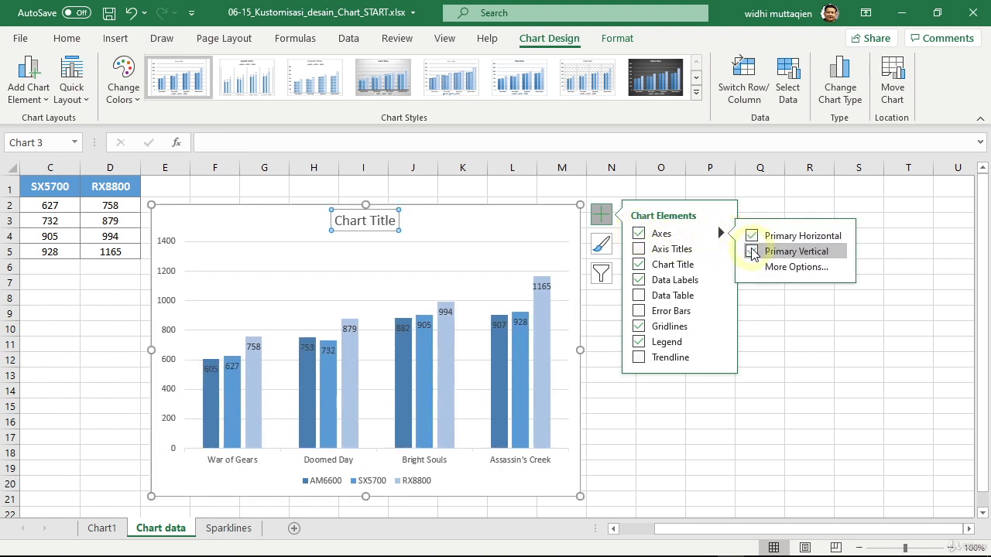
pyautogui.click(750, 236)
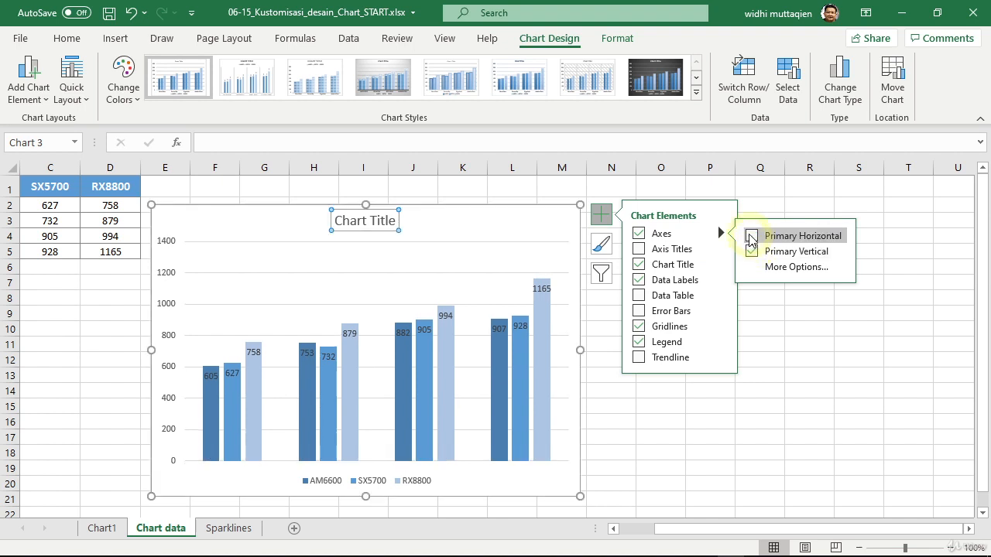
pyautogui.click(750, 236)
# Step: Hide and restore the chart title through the chart elements list, and display its placement options
pyautogui.click(640, 266)
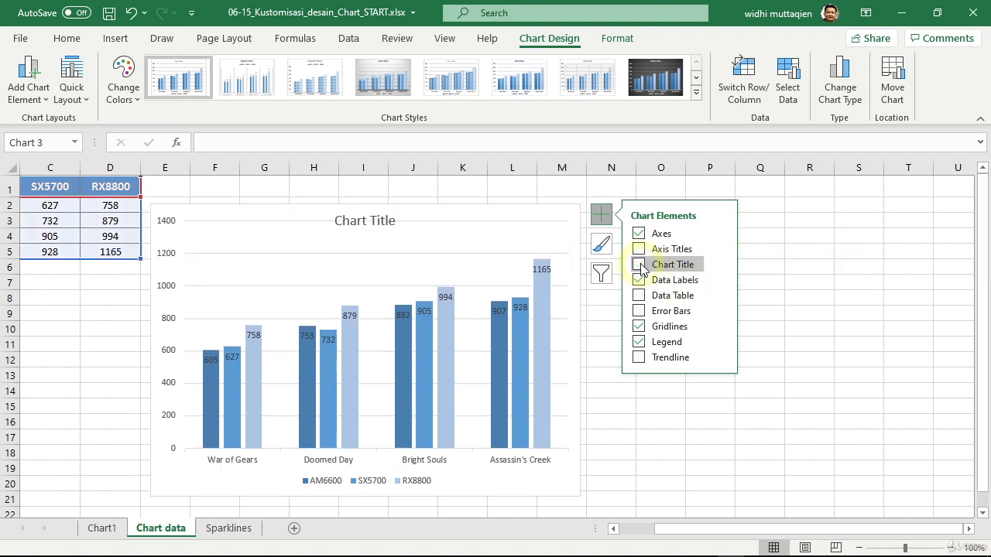
pyautogui.click(639, 265)
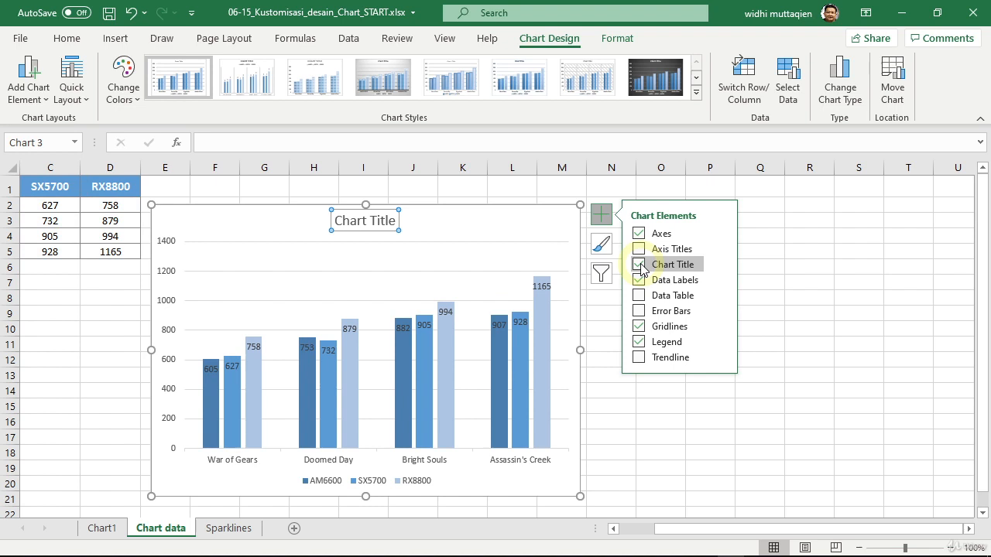
pyautogui.moveTo(723, 265)
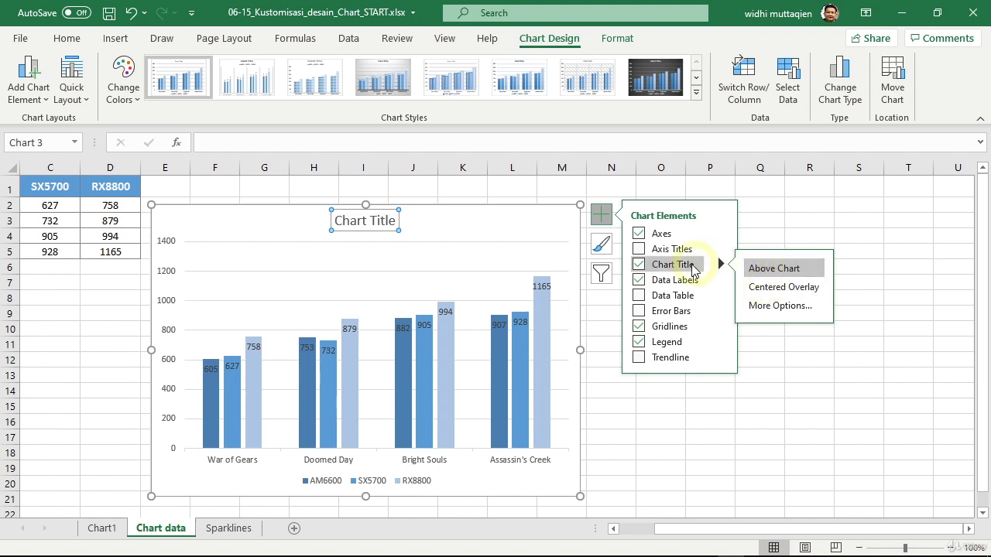
# Step: Turn off the data labels on the chart's columns
pyautogui.click(640, 285)
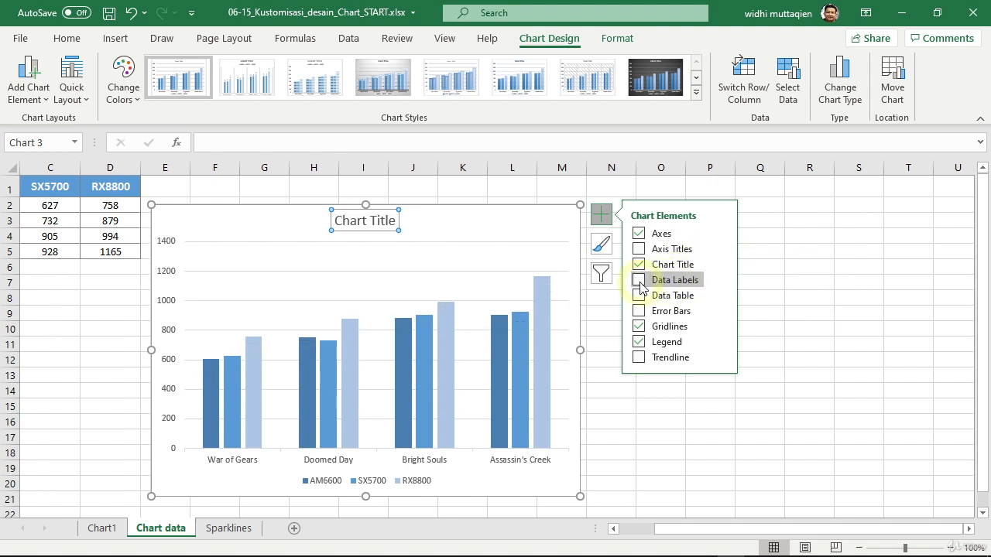
# Step: Try displaying data labels and a data table on the chart, and remove the data table again
pyautogui.click(640, 283)
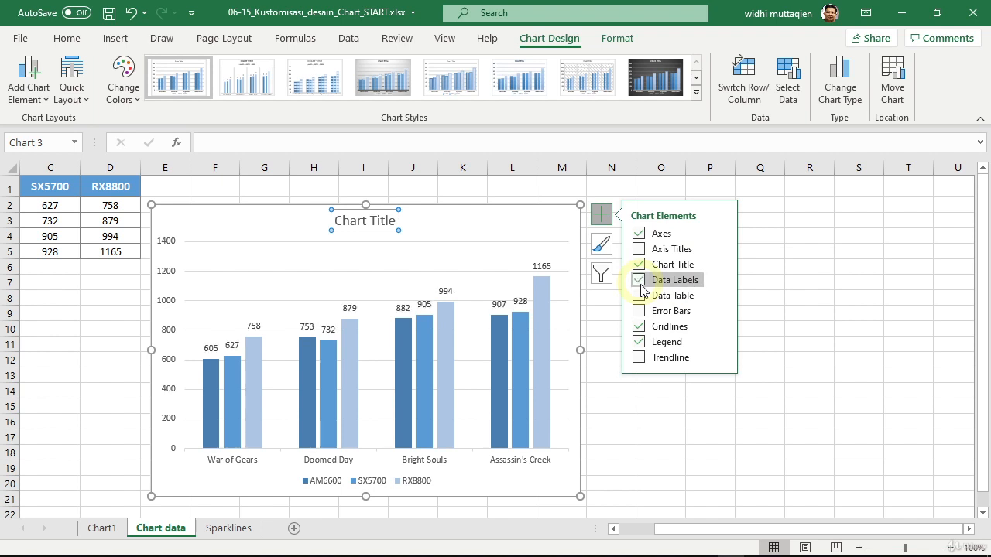
pyautogui.click(640, 299)
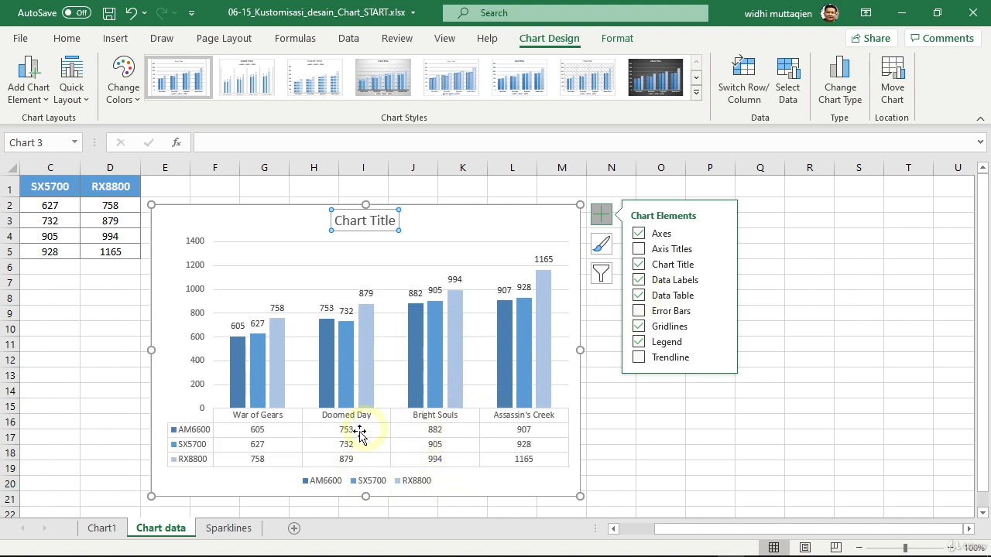
pyautogui.click(639, 296)
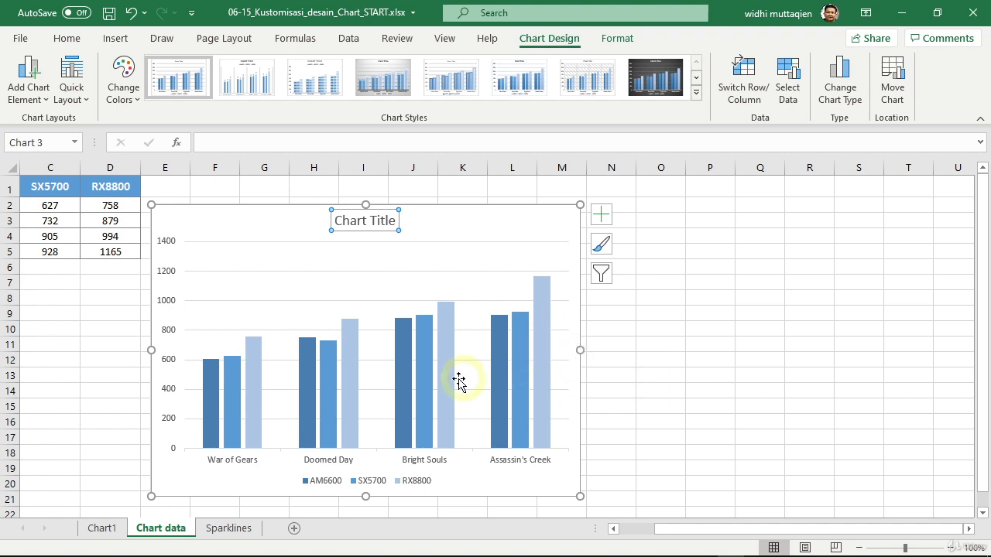
# Step: Change the shape fill of the RX8800 series columns to standard light green
pyautogui.moveTo(447, 391)
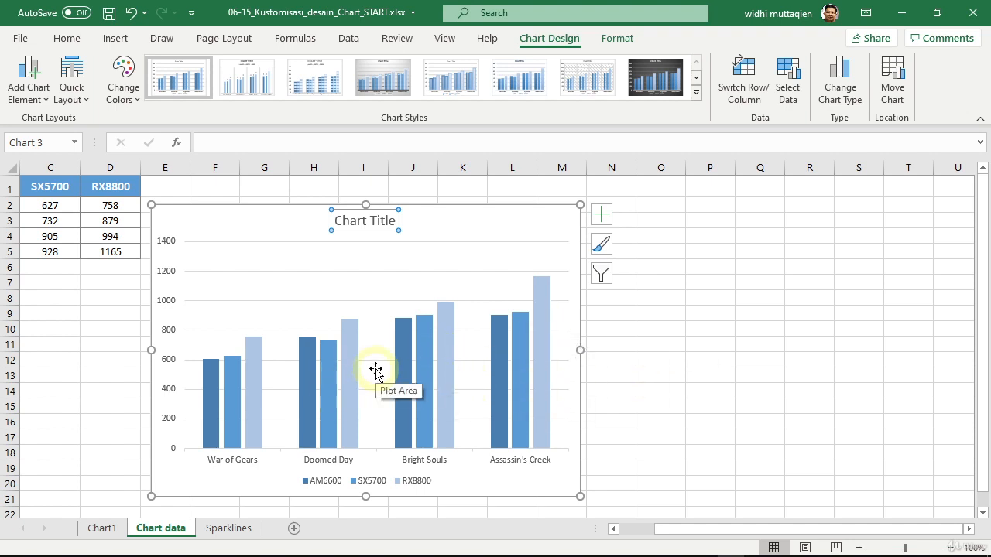
pyautogui.click(447, 352)
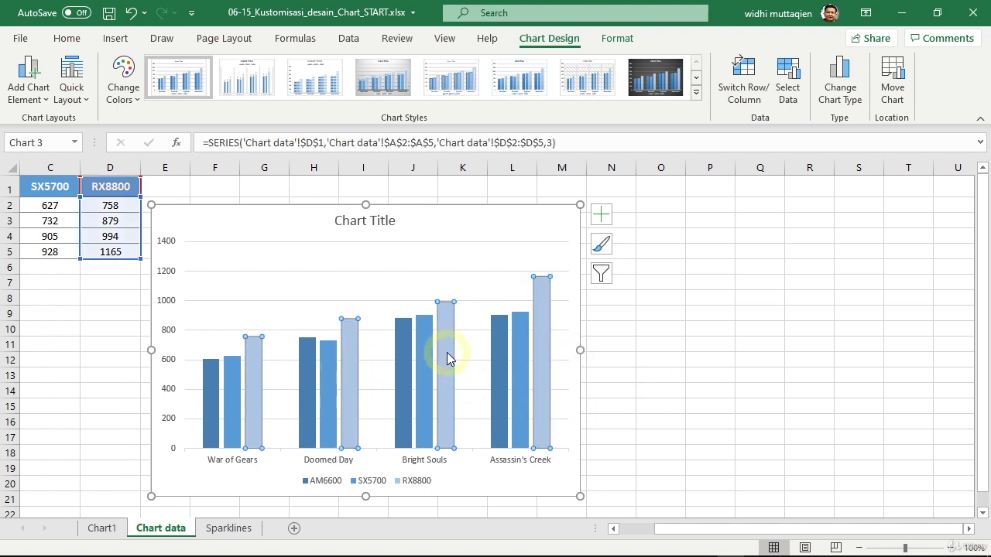
pyautogui.click(616, 38)
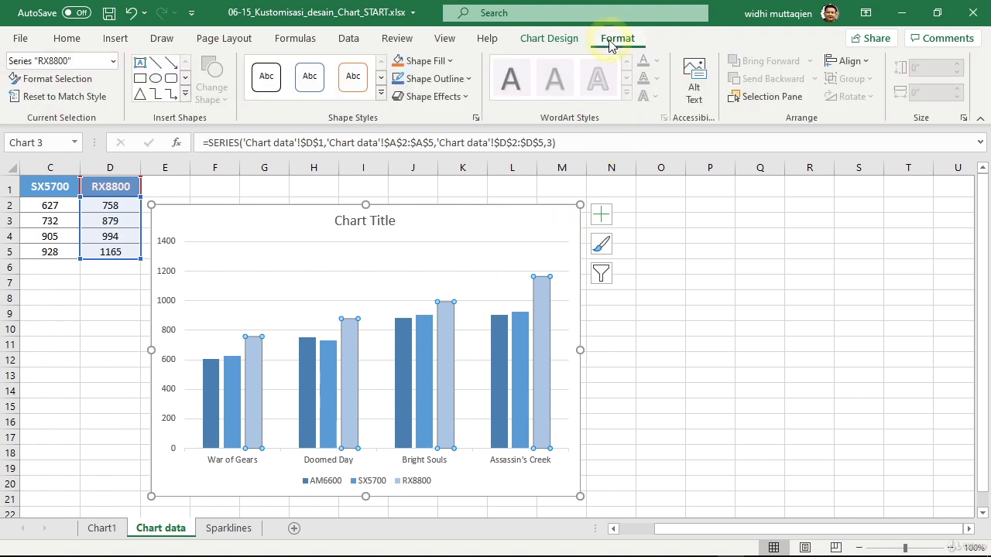
pyautogui.click(450, 61)
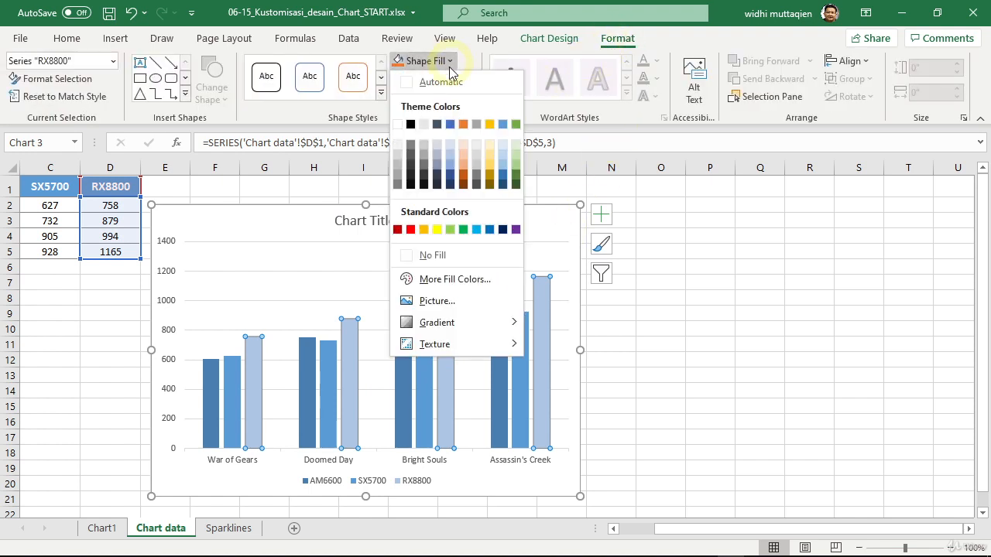
pyautogui.click(449, 229)
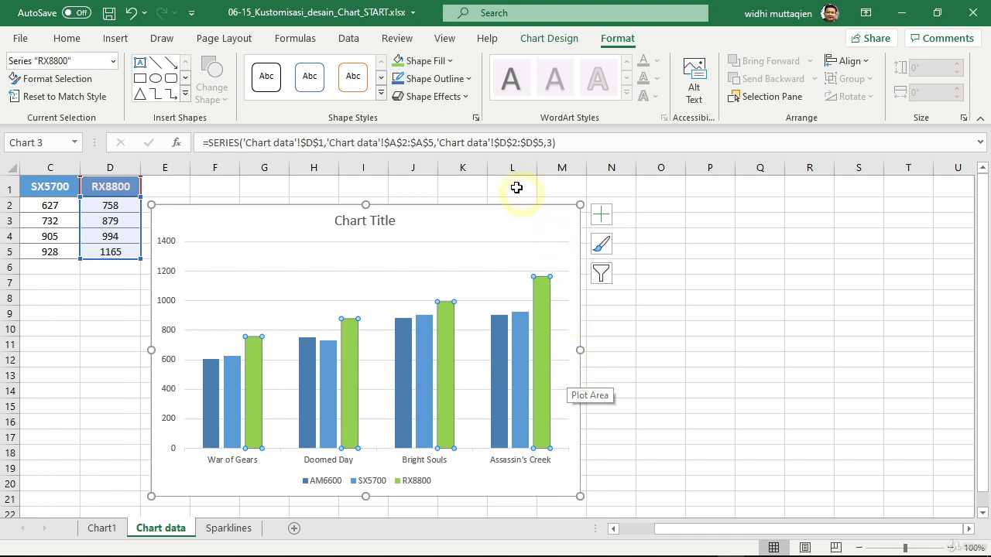
# Step: Apply the first bevel preset of the second row as a shape effect on the RX8800 columns
pyautogui.click(449, 97)
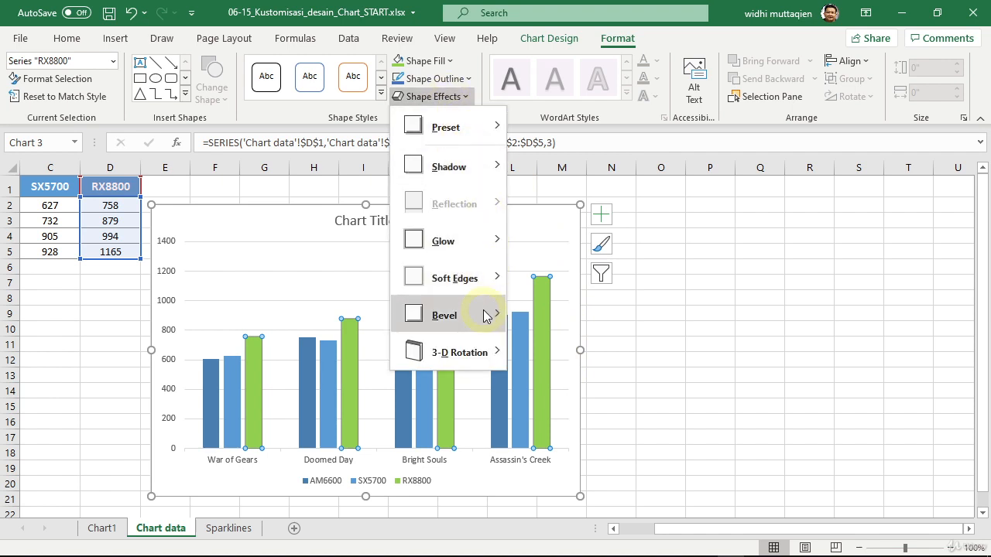
pyautogui.moveTo(488, 314)
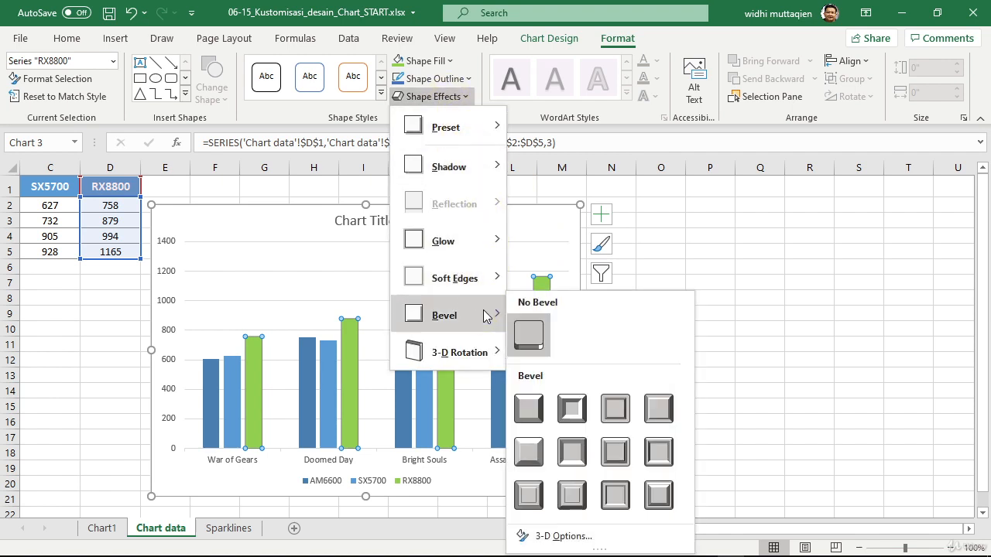
pyautogui.click(532, 452)
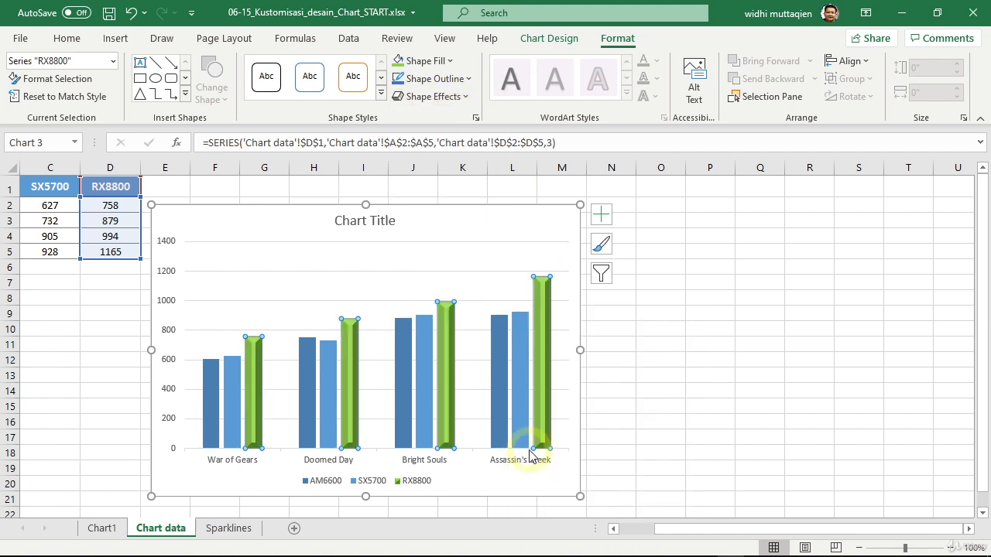
# Step: Give the RX8800 columns a standard red shape outline and deselect the series
pyautogui.click(435, 78)
pyautogui.click(411, 247)
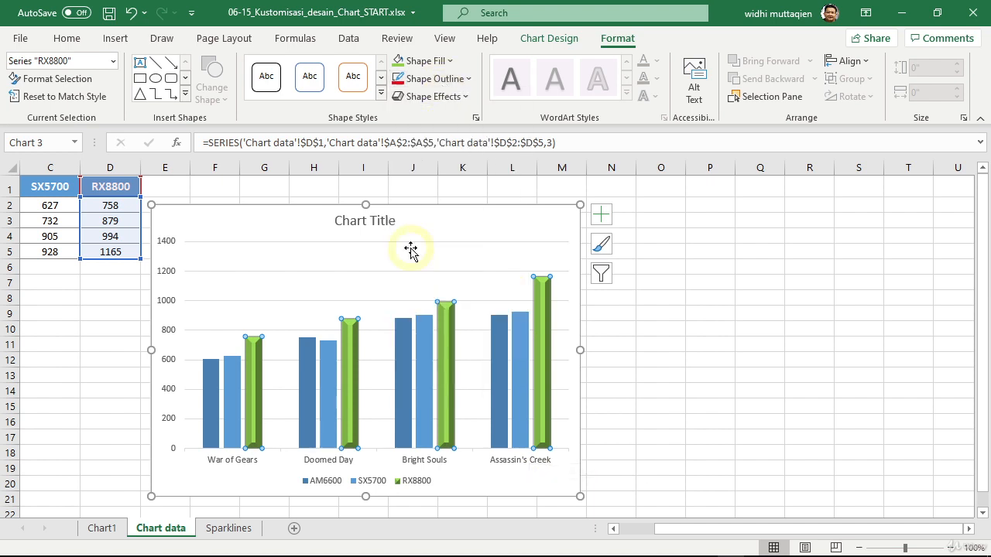
pyautogui.click(451, 216)
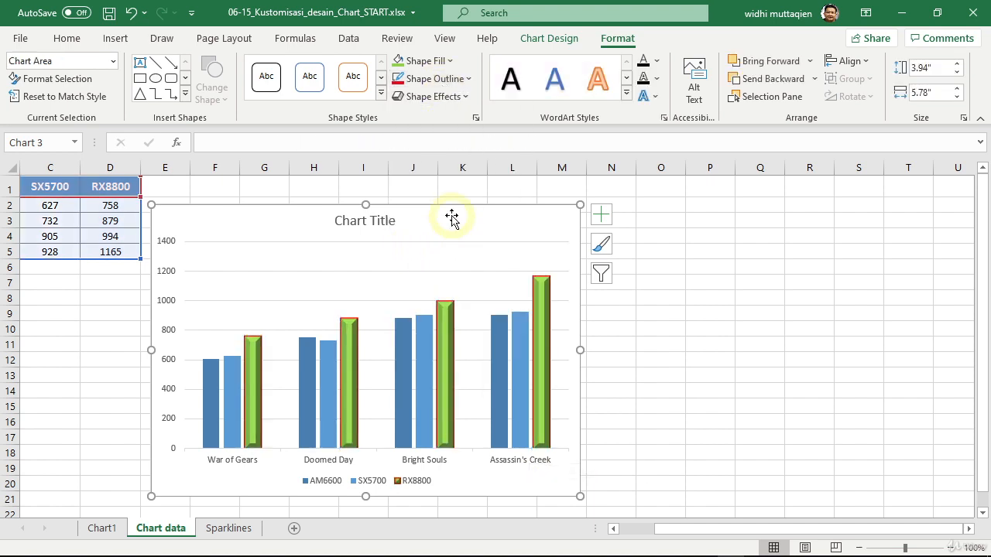
# Step: Display the data series formatting options for the AM6600 columns twice, closing them each time
pyautogui.click(623, 39)
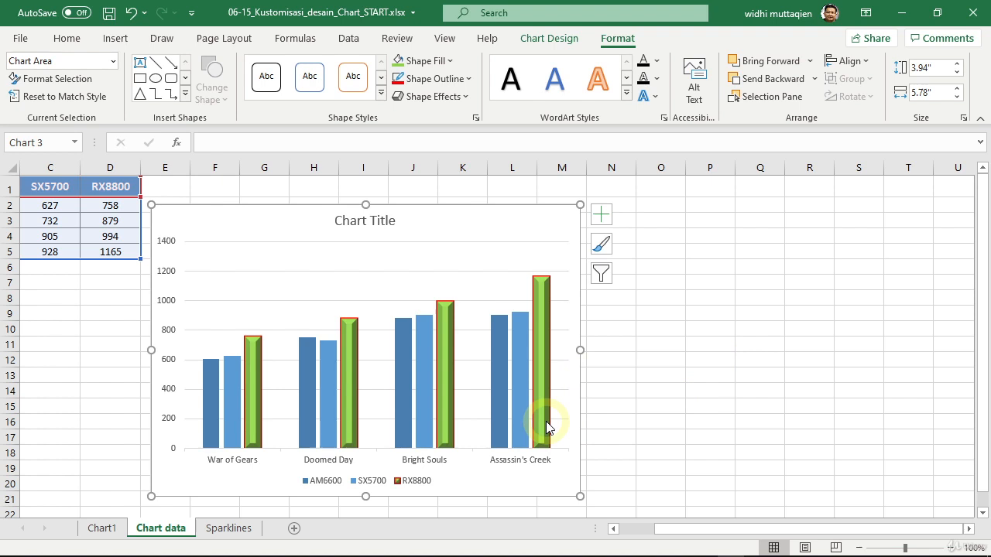
pyautogui.click(497, 346)
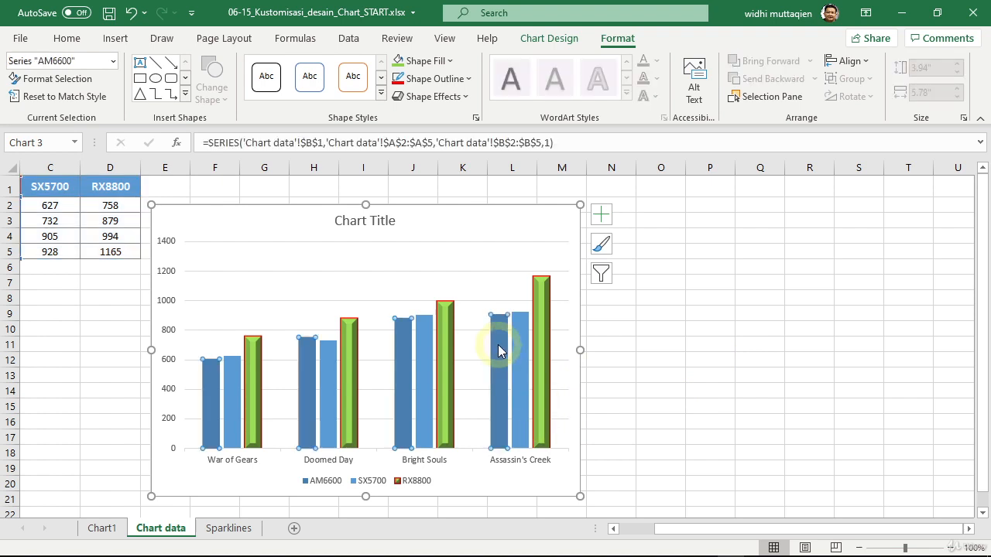
pyautogui.click(55, 81)
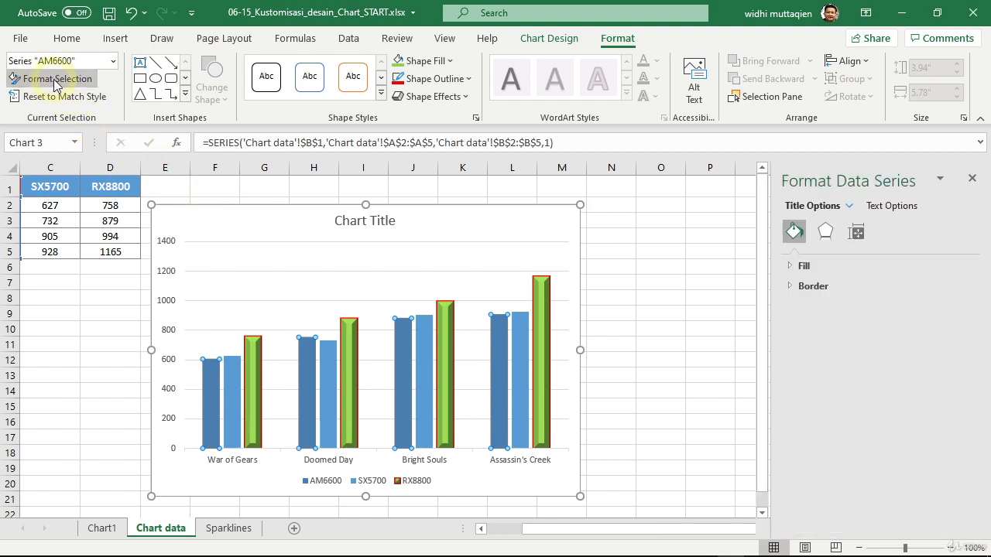
pyautogui.click(974, 180)
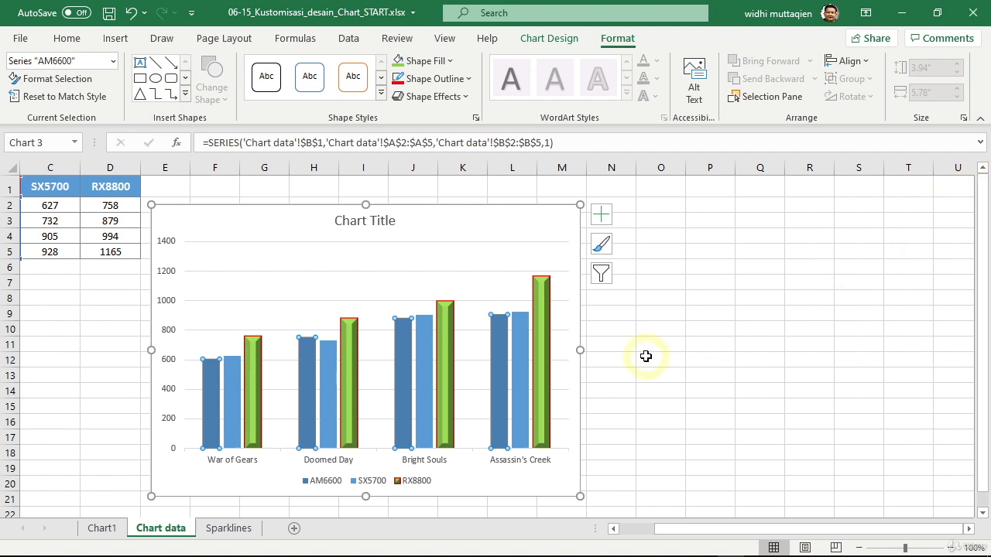
pyautogui.hotkey('ctrl', '1')
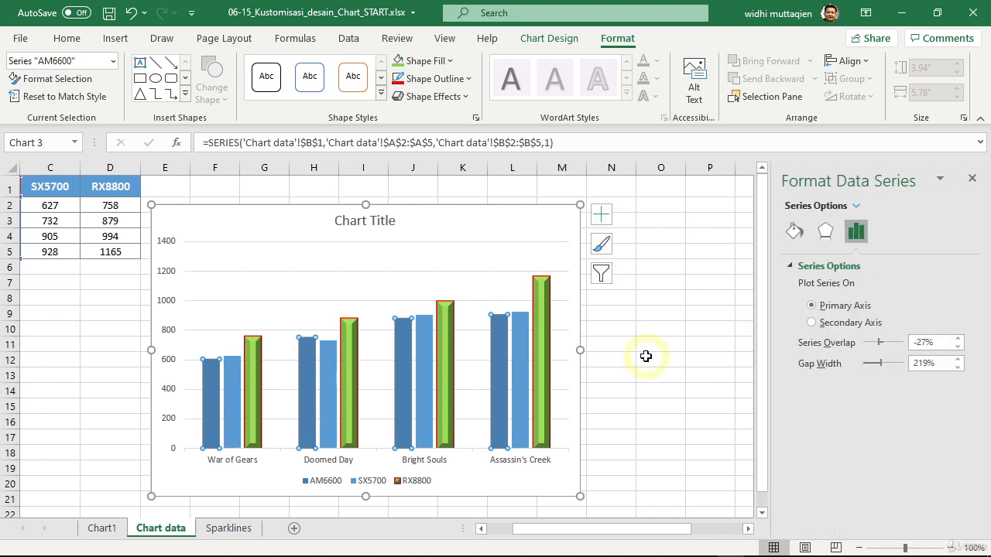
pyautogui.click(973, 179)
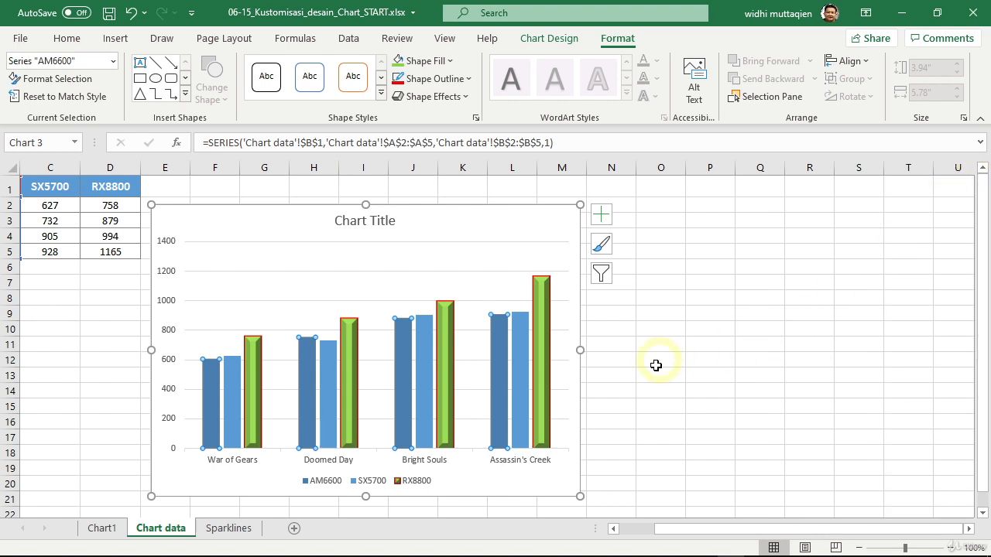
# Step: Give the SX5700 series columns a solid standard red fill through the data series formatting options
pyautogui.doubleClick(519, 377)
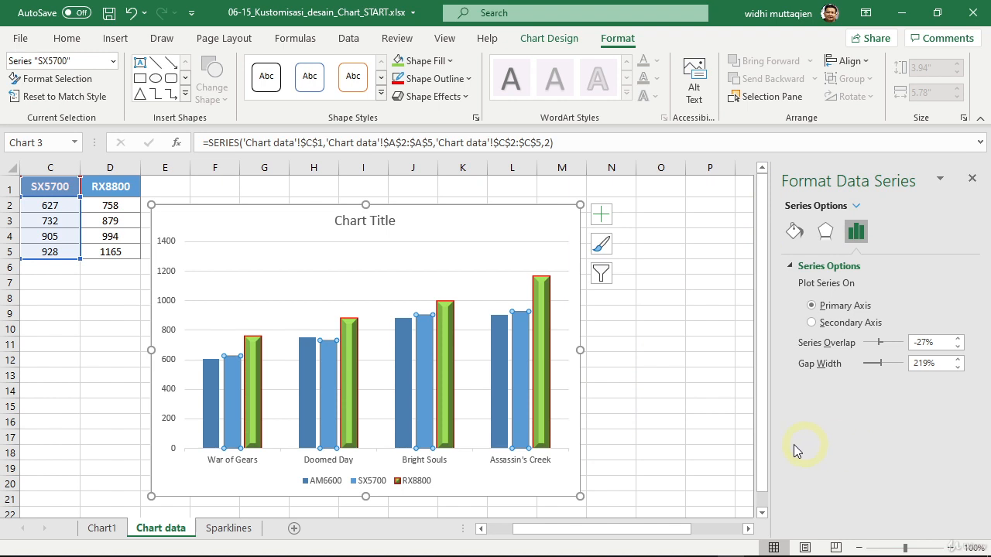
pyautogui.moveTo(520, 393)
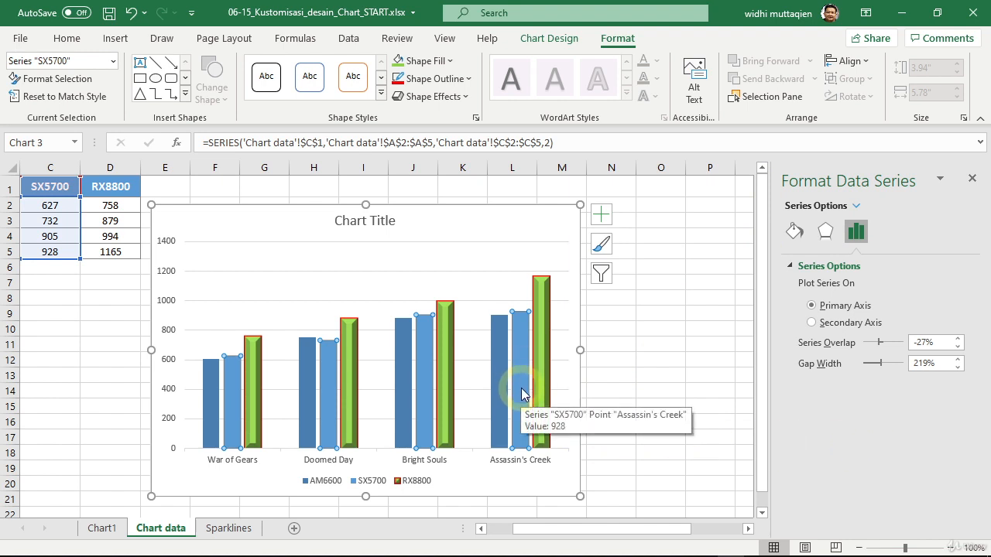
pyautogui.click(795, 233)
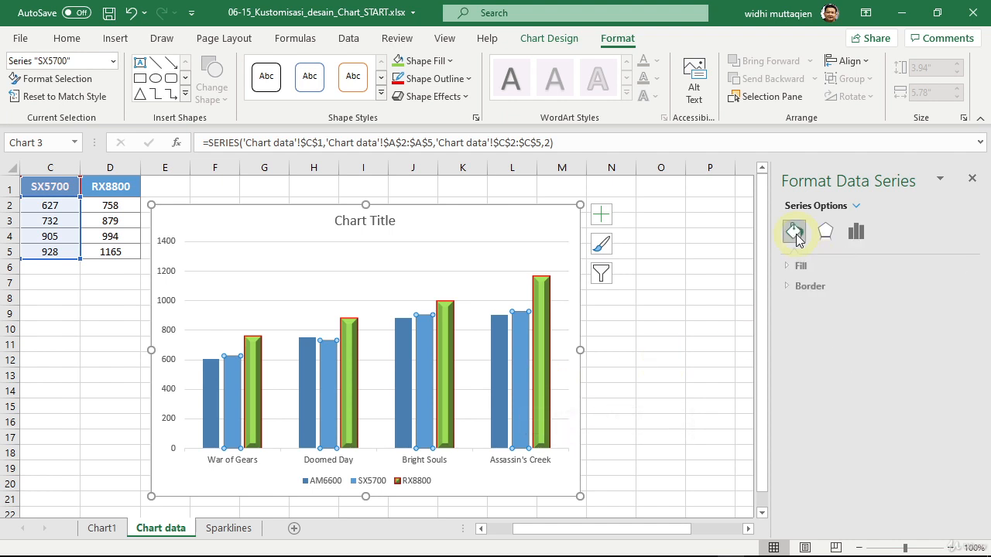
pyautogui.click(793, 267)
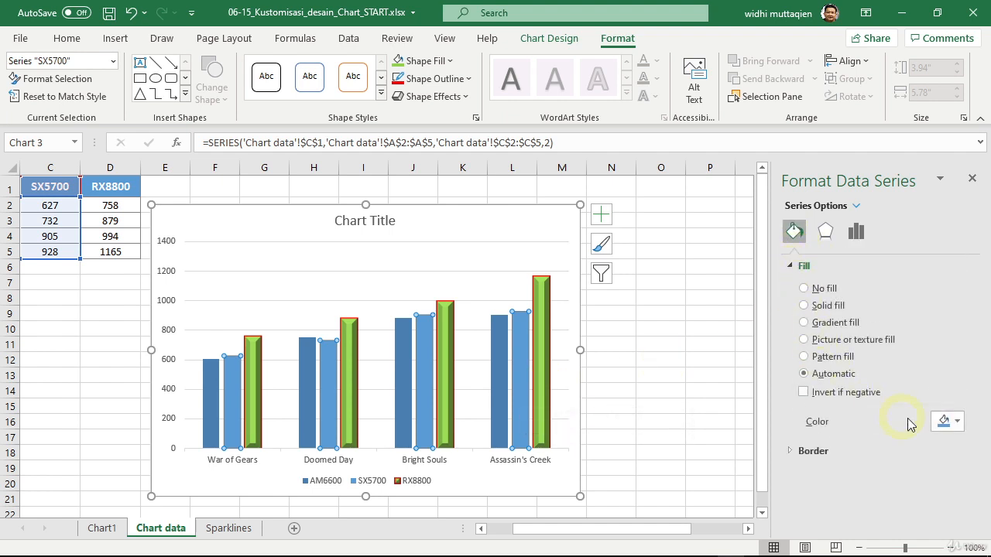
pyautogui.click(955, 422)
pyautogui.click(874, 379)
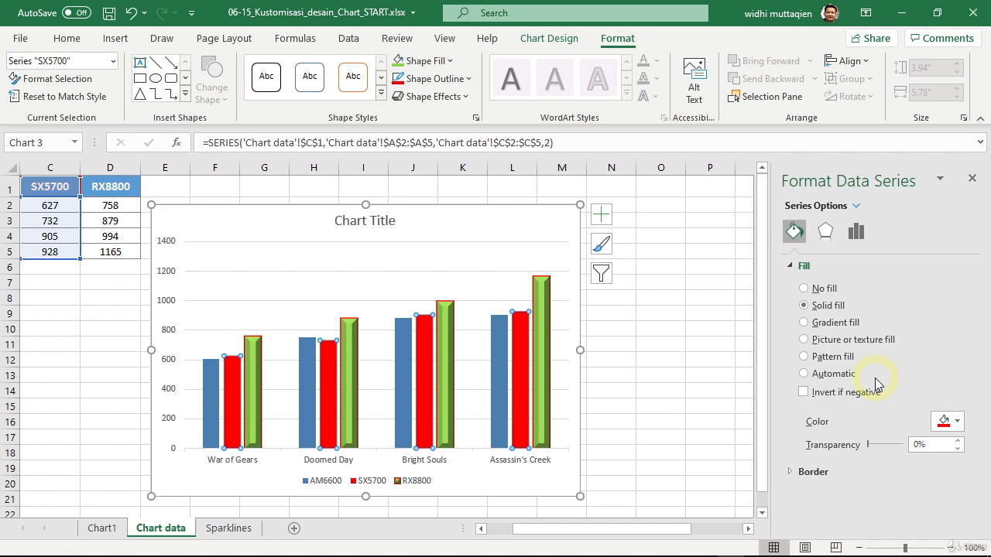
# Step: Apply the first preset in the bevel gallery as the 3-D top bevel of the SX5700 columns
pyautogui.click(825, 232)
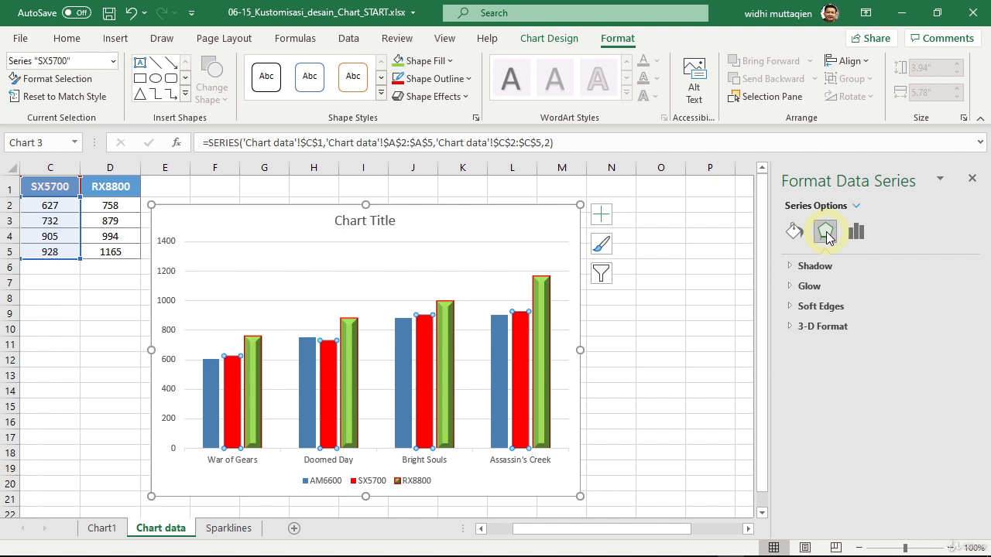
pyautogui.click(836, 328)
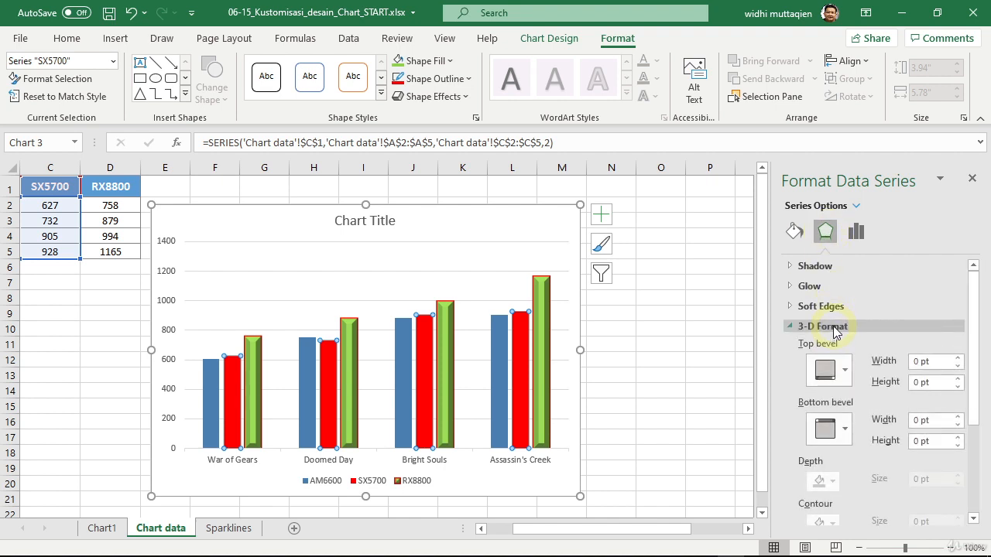
pyautogui.click(846, 373)
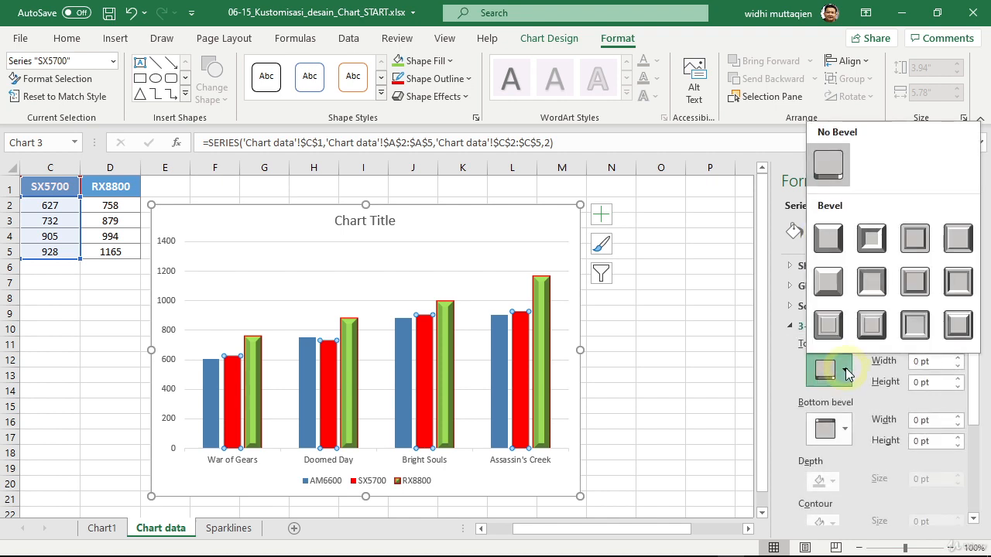
pyautogui.click(824, 248)
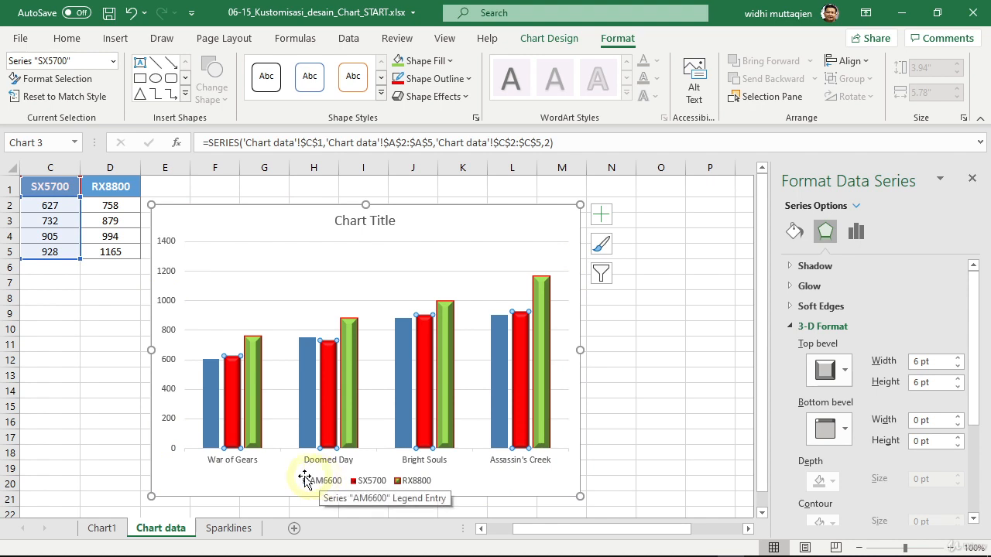
# Step: Try a standard yellow fill on the chart area and replace it with the lightest grey theme shade
pyautogui.click(227, 485)
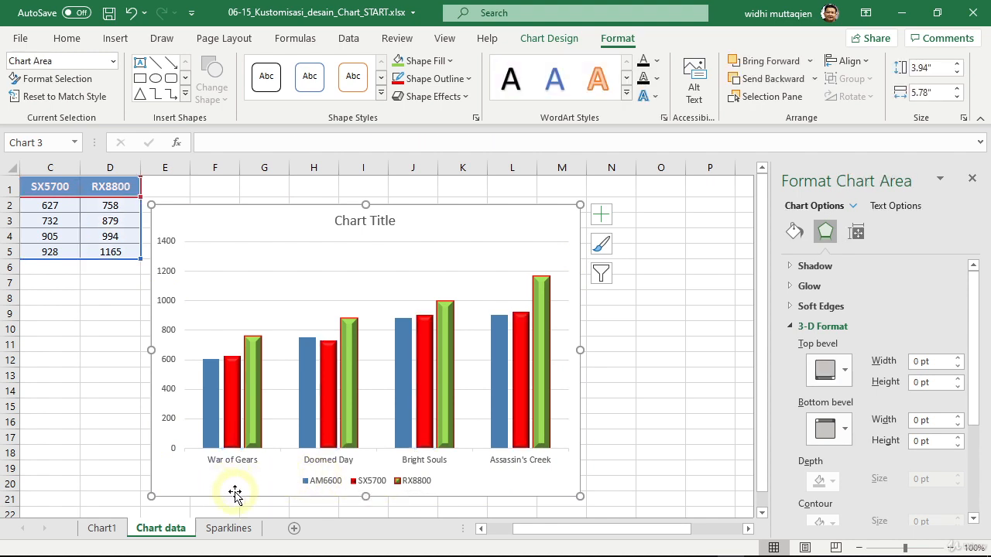
pyautogui.click(794, 231)
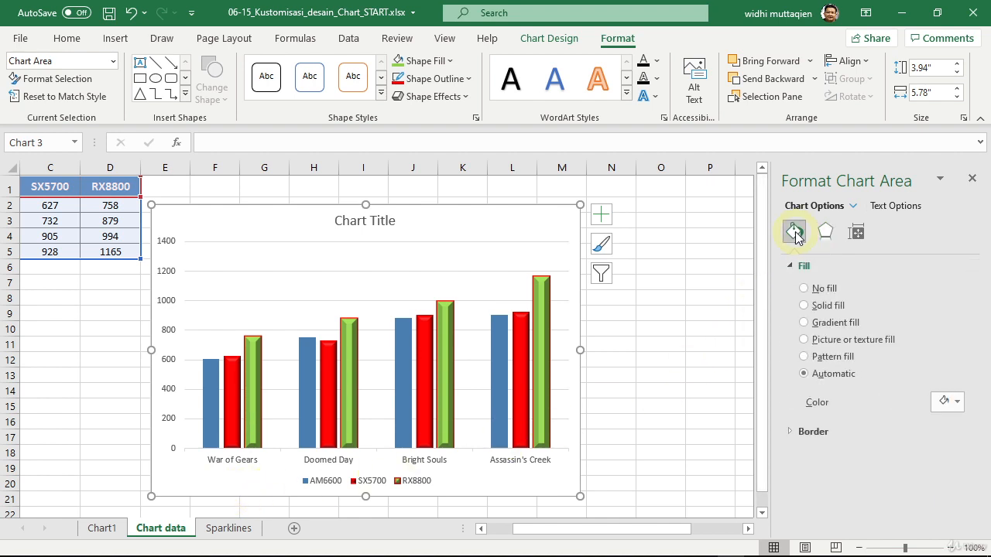
pyautogui.click(957, 404)
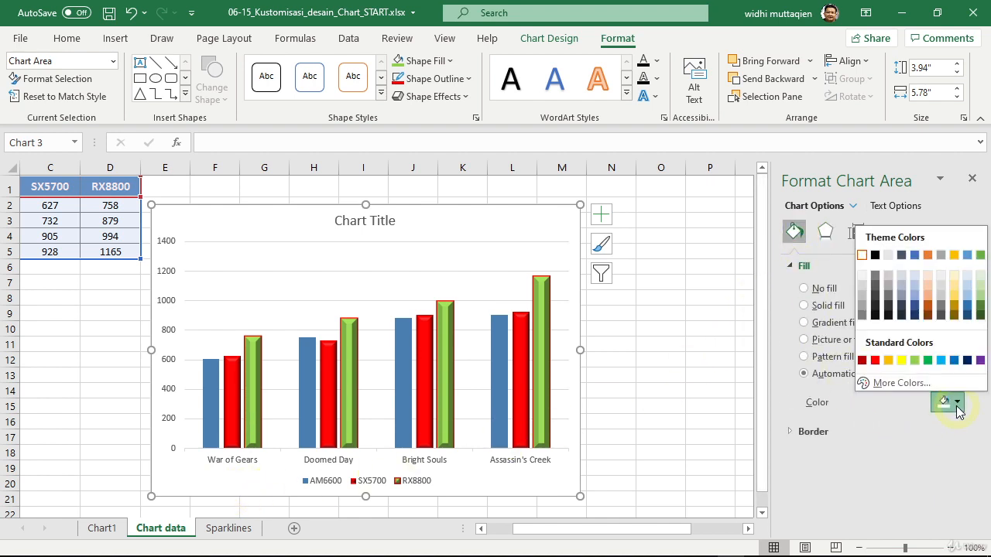
pyautogui.click(901, 360)
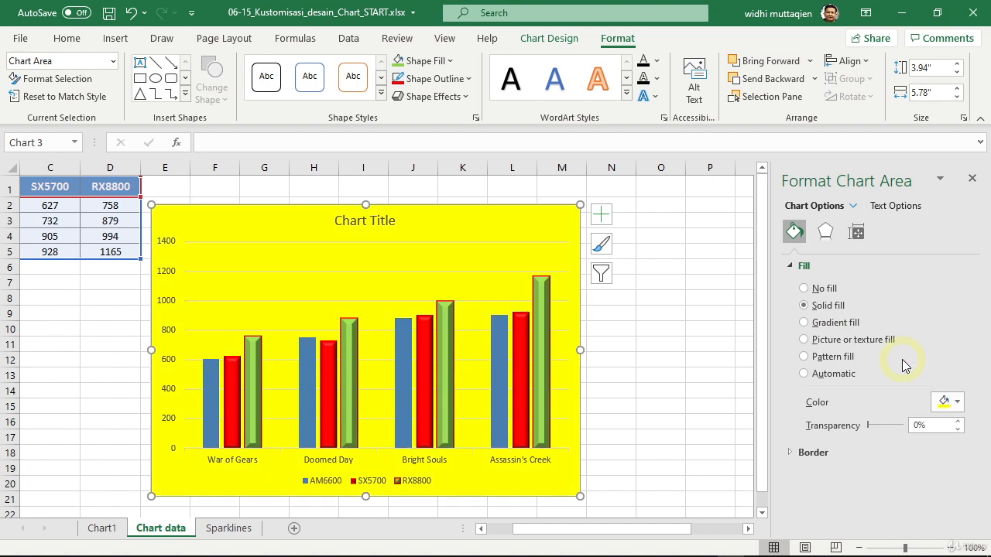
pyautogui.click(958, 404)
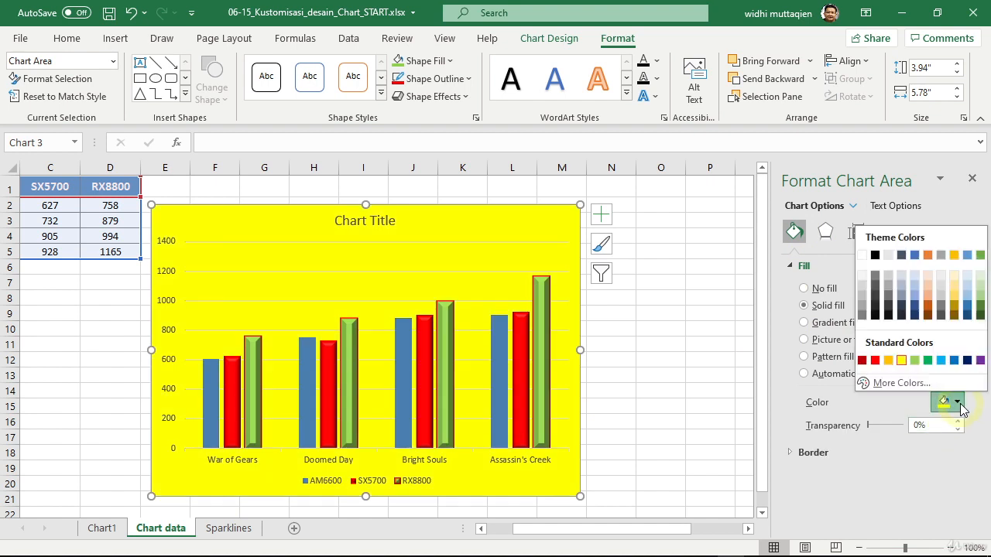
pyautogui.click(861, 277)
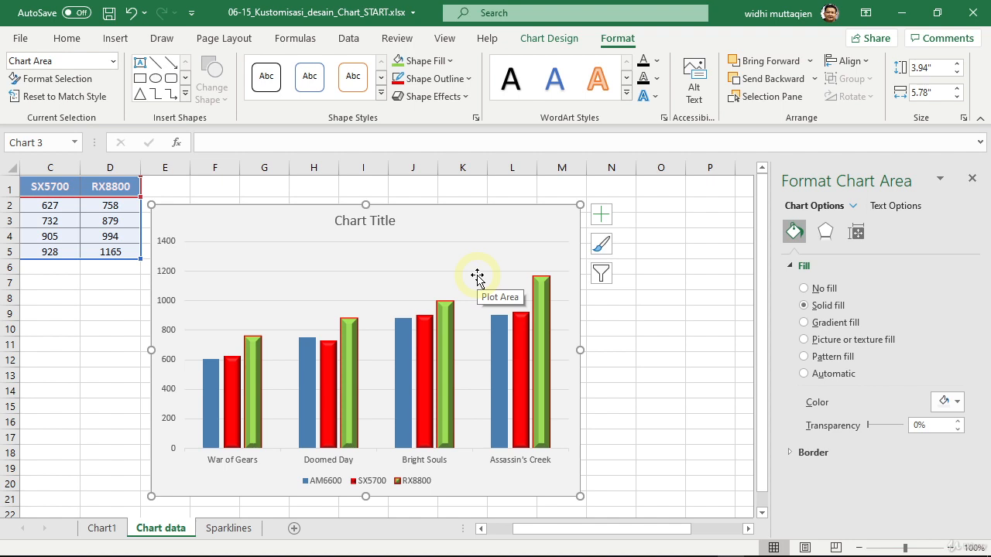
# Step: Replace the chart title text with "asasasas" and move it over the plot area, above the gap between Bright Souls and Assassin's Creek
pyautogui.click(380, 222)
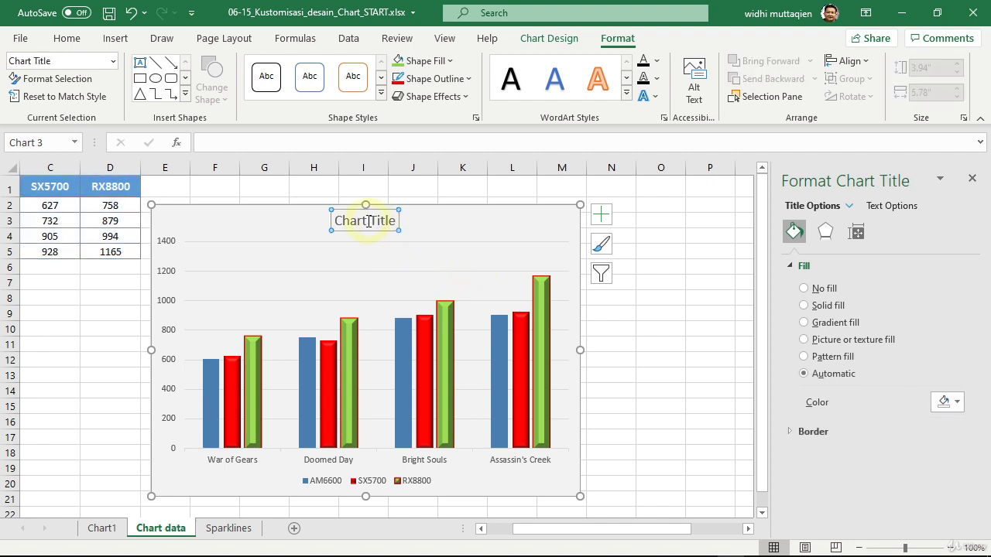
pyautogui.tripleClick(369, 223)
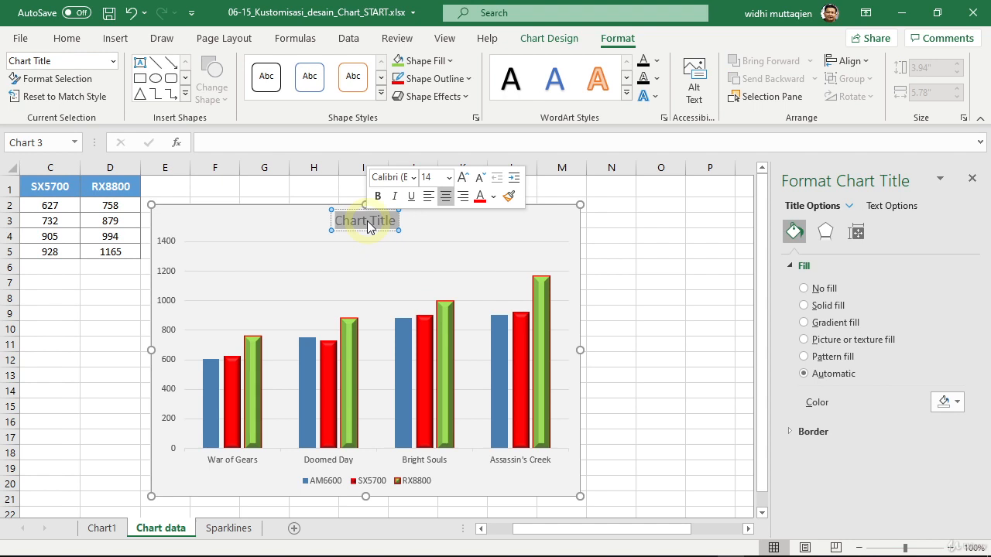
pyautogui.write('asasasas')
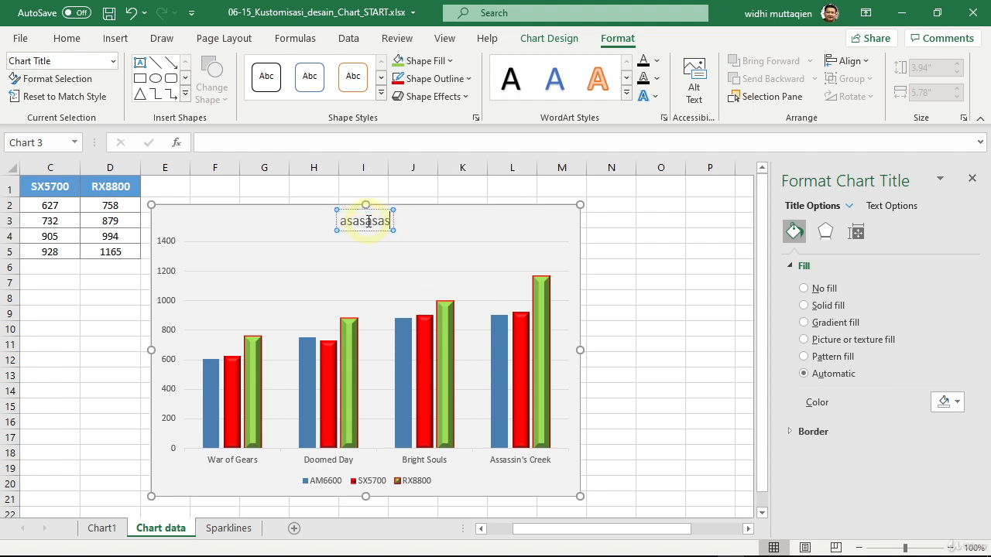
pyautogui.press('Escape')
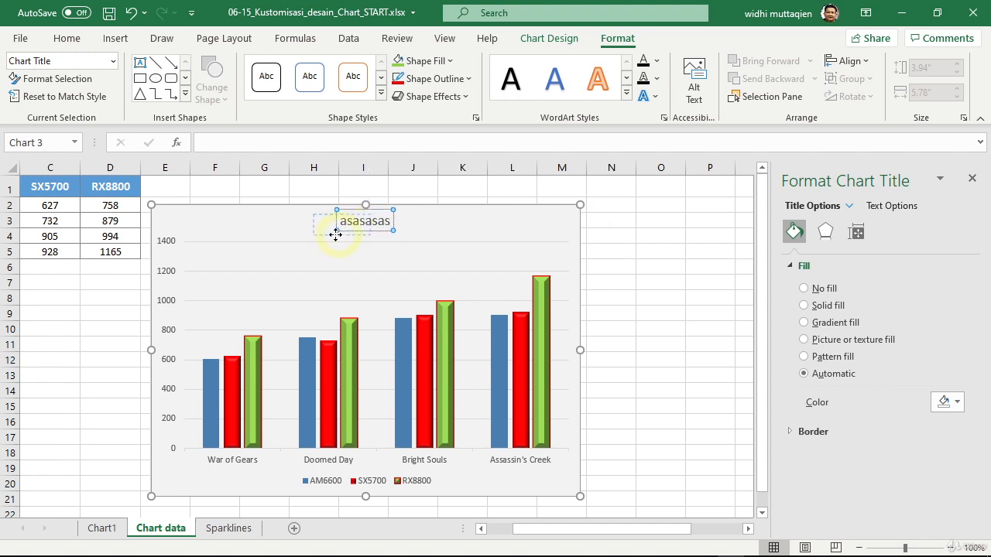
pyautogui.moveTo(273, 245); pyautogui.dragTo(461, 251)
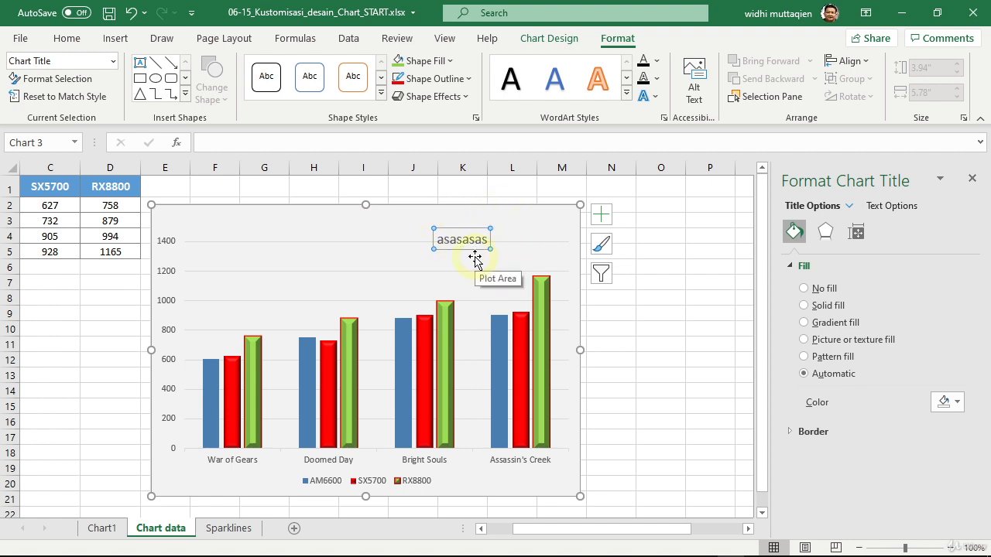
# Step: Set the custom angle of the chart title's text to 10° in its text box options
pyautogui.click(892, 206)
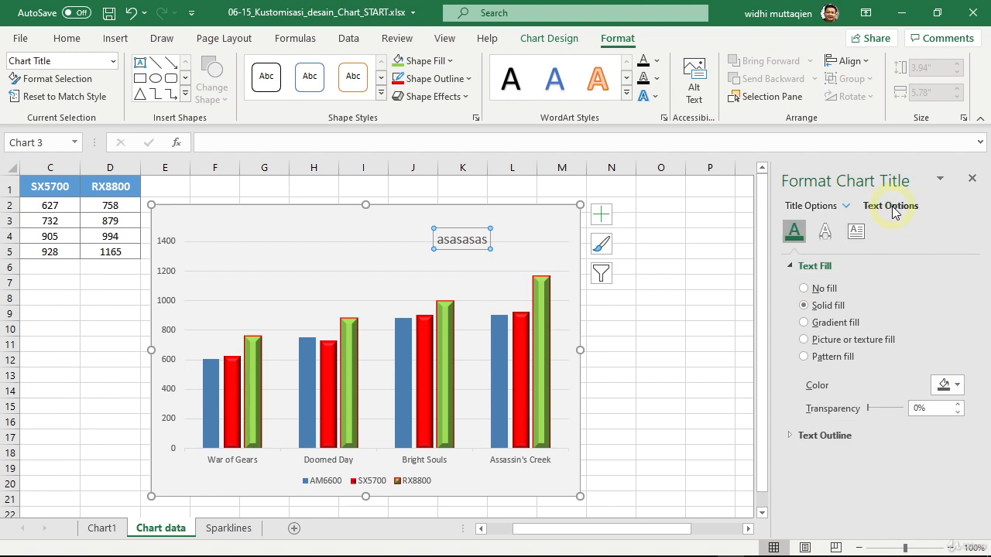
pyautogui.click(825, 232)
pyautogui.click(855, 234)
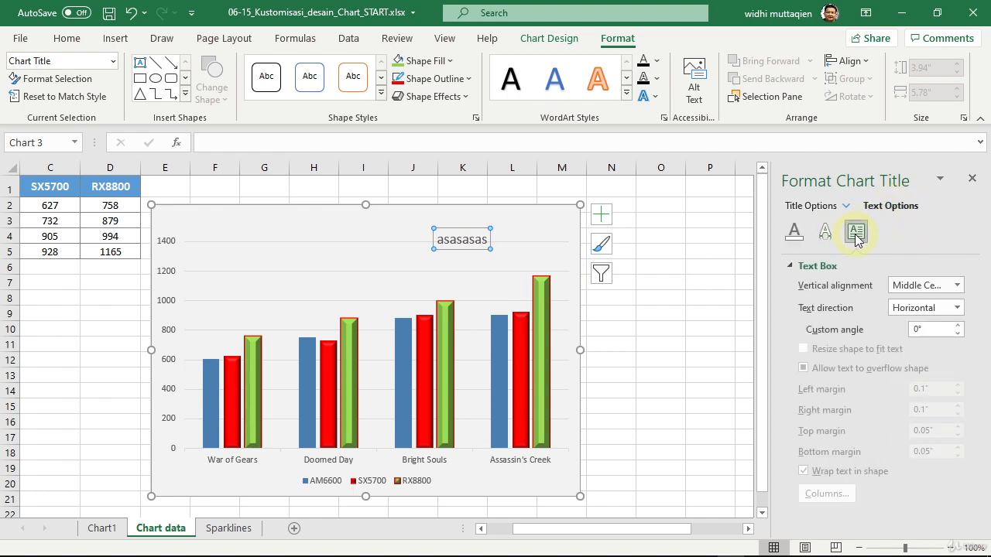
pyautogui.click(958, 326)
pyautogui.click(958, 326)
pyautogui.click(958, 326)
pyautogui.click(958, 326)
pyautogui.click(959, 326)
pyautogui.click(958, 326)
pyautogui.click(958, 326)
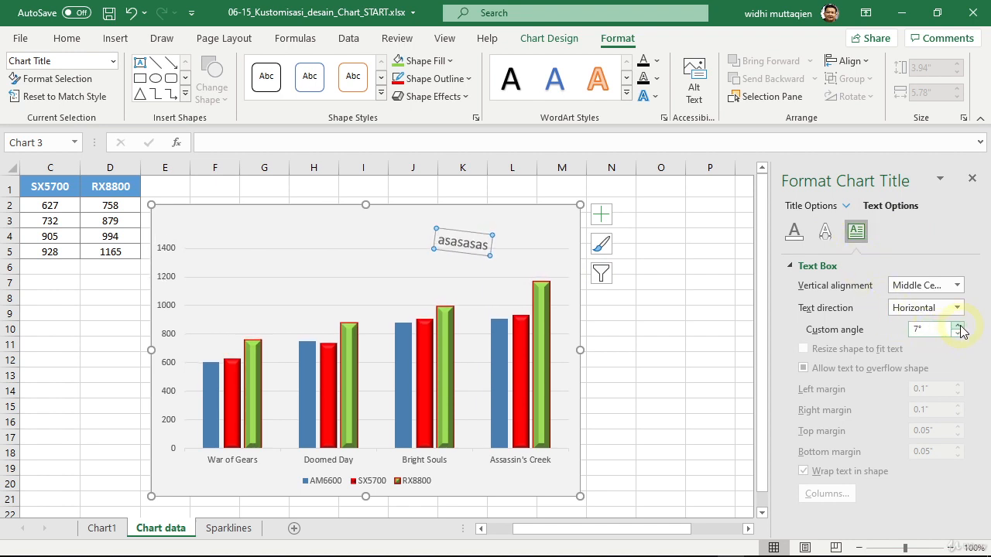
pyautogui.click(958, 326)
pyautogui.click(958, 326)
pyautogui.click(958, 326)
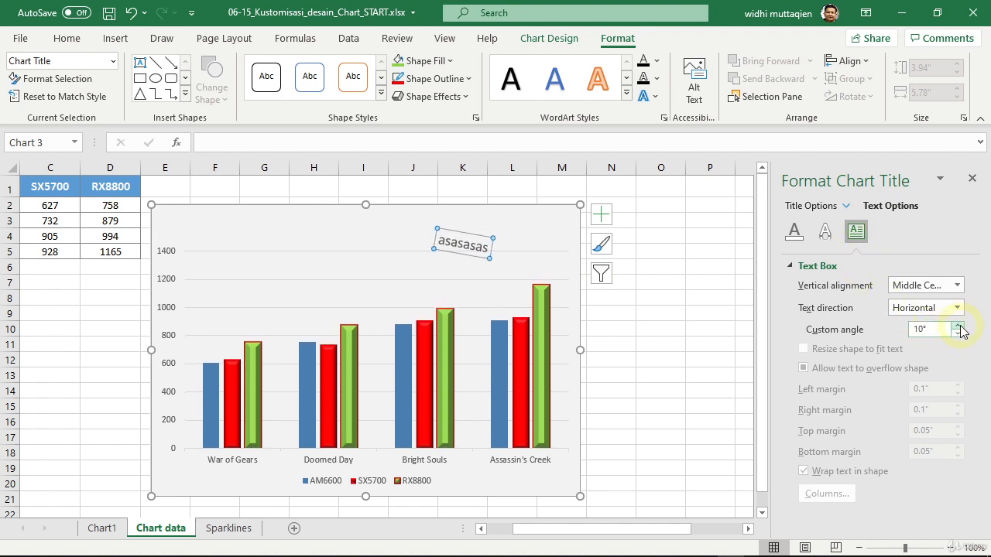
# Step: Remove the chart title from the chart elements and add it back to reset its text, position and angle
pyautogui.click(602, 217)
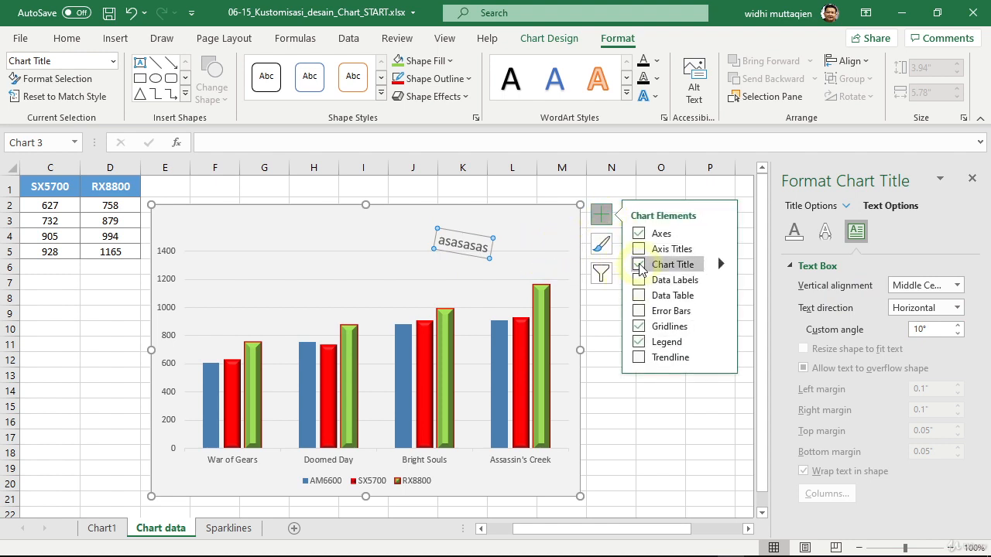
pyautogui.click(639, 266)
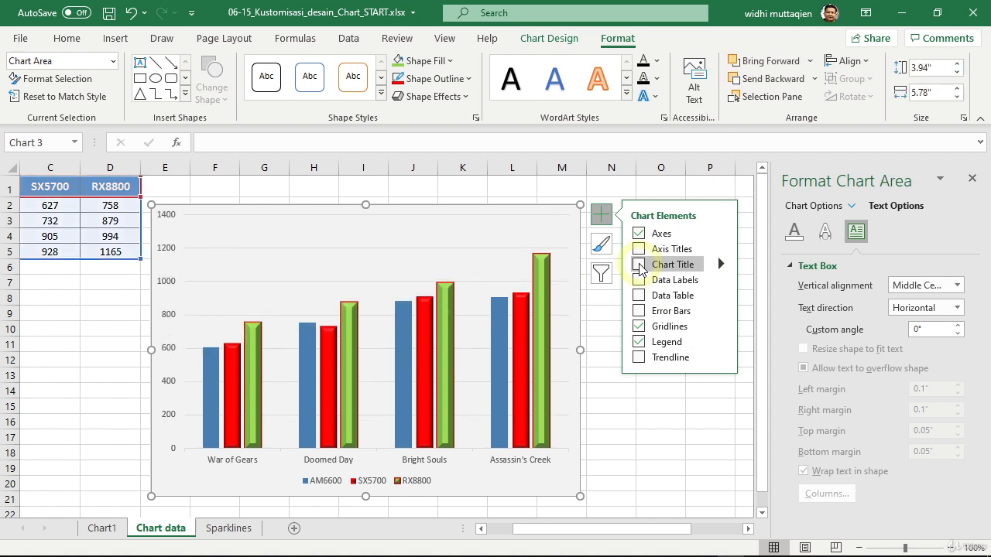
pyautogui.click(639, 267)
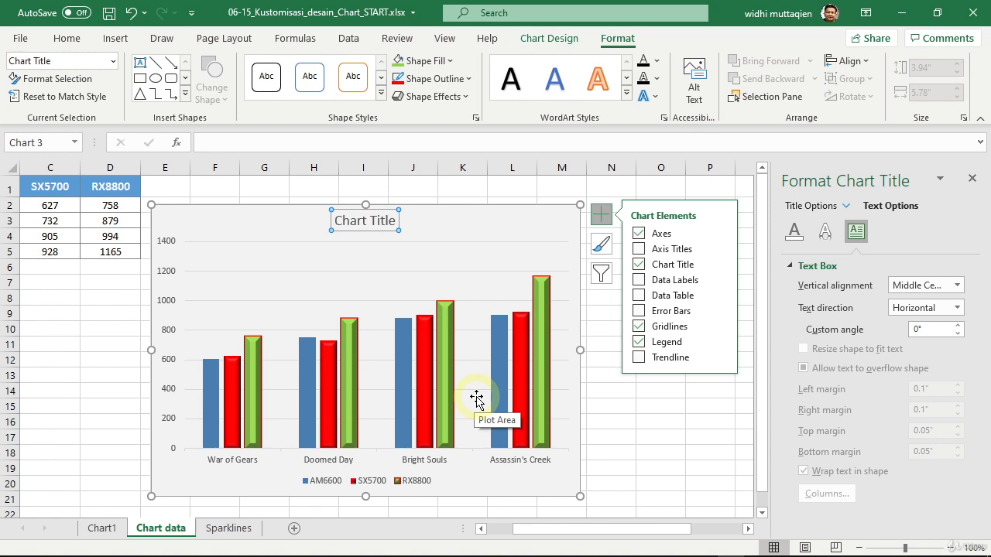
# Step: Set the series overlap of the AM6600 columns to 30% and the gap width to 129%
pyautogui.click(495, 361)
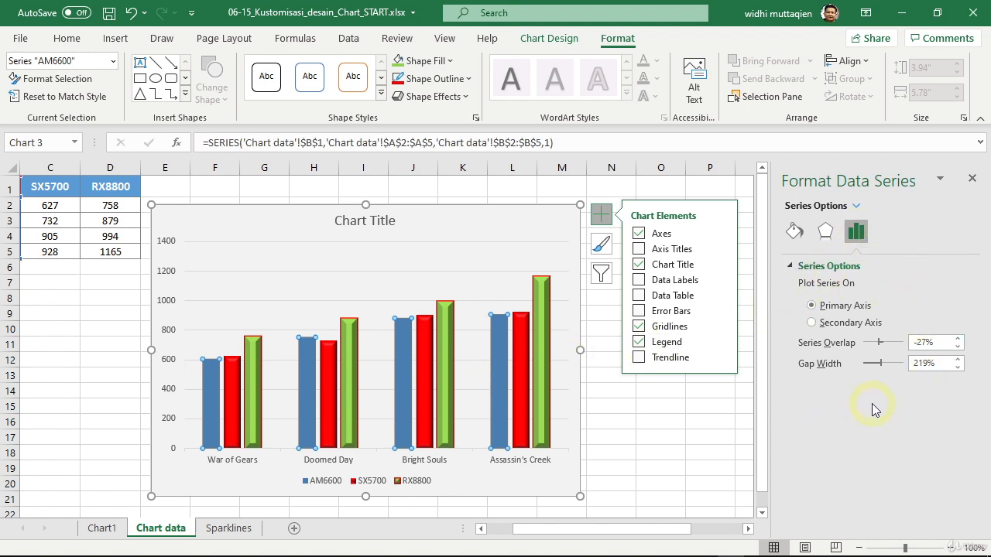
pyautogui.moveTo(879, 342); pyautogui.dragTo(889, 343)
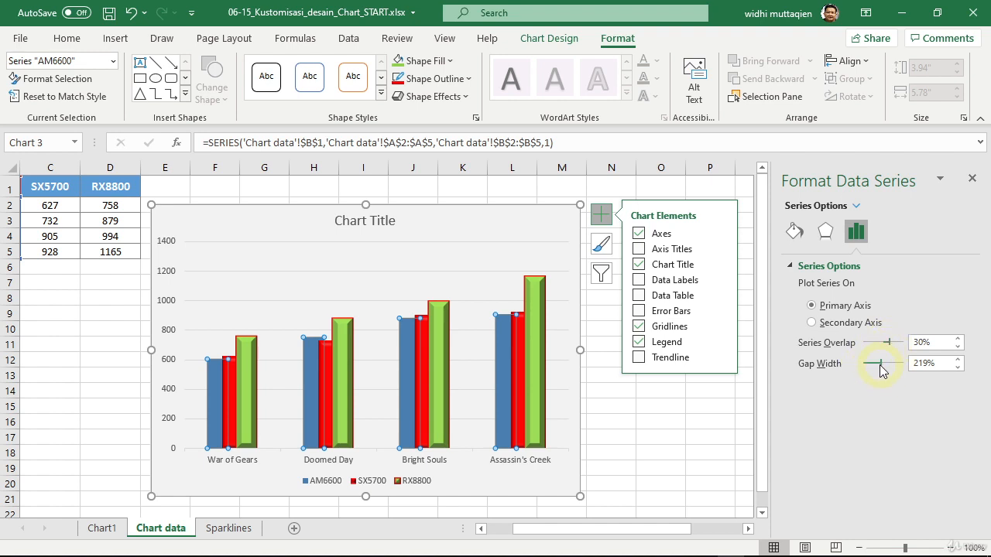
pyautogui.moveTo(880, 363); pyautogui.dragTo(872, 366)
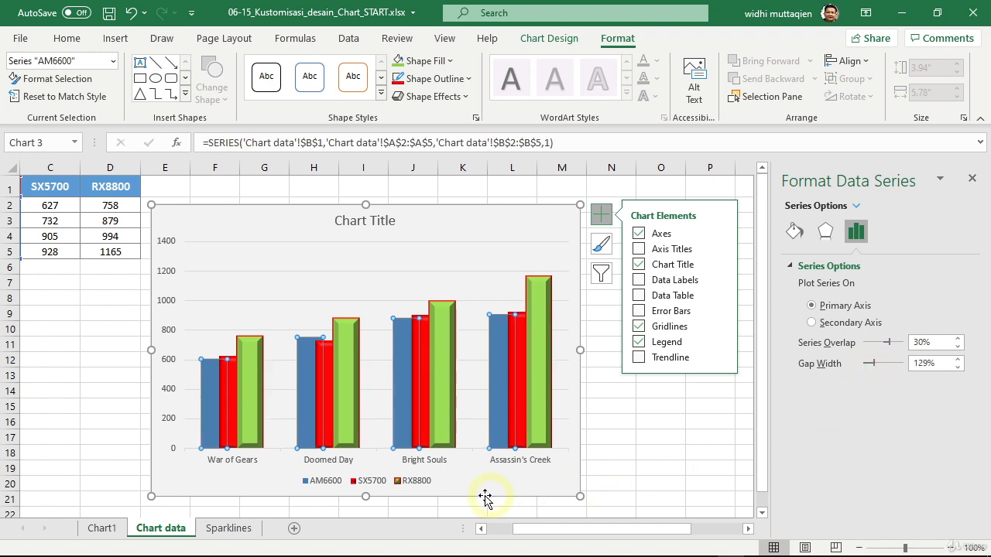
# Step: Display the legend's position options, and examine the axis type, crossing and position options of the horizontal category axis
pyautogui.click(415, 482)
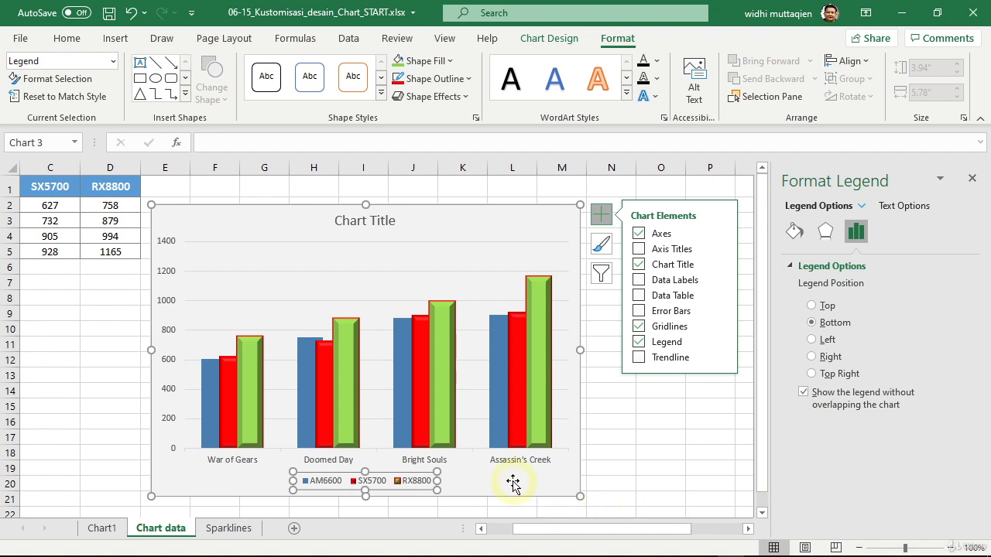
pyautogui.click(500, 459)
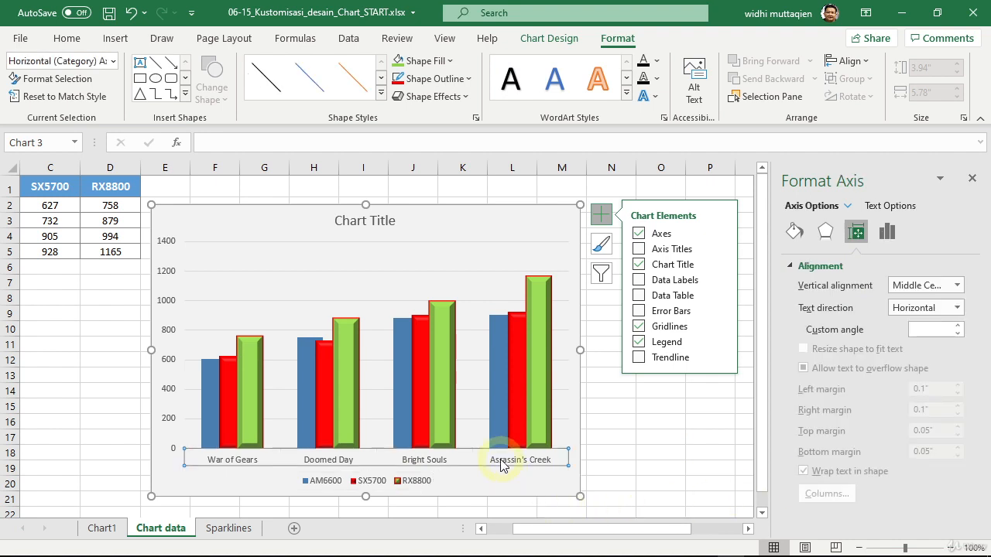
pyautogui.click(886, 232)
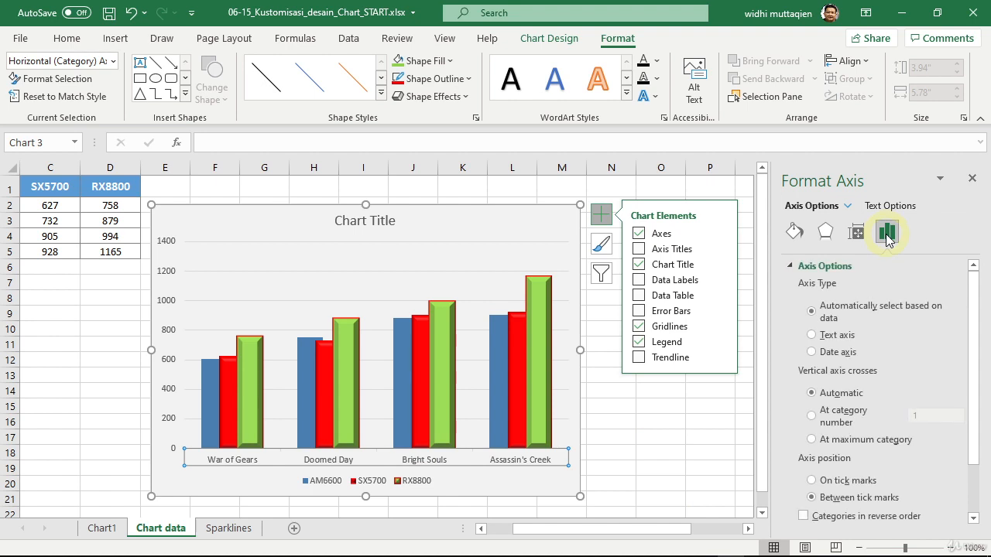
pyautogui.scroll(-2, 875, 409)
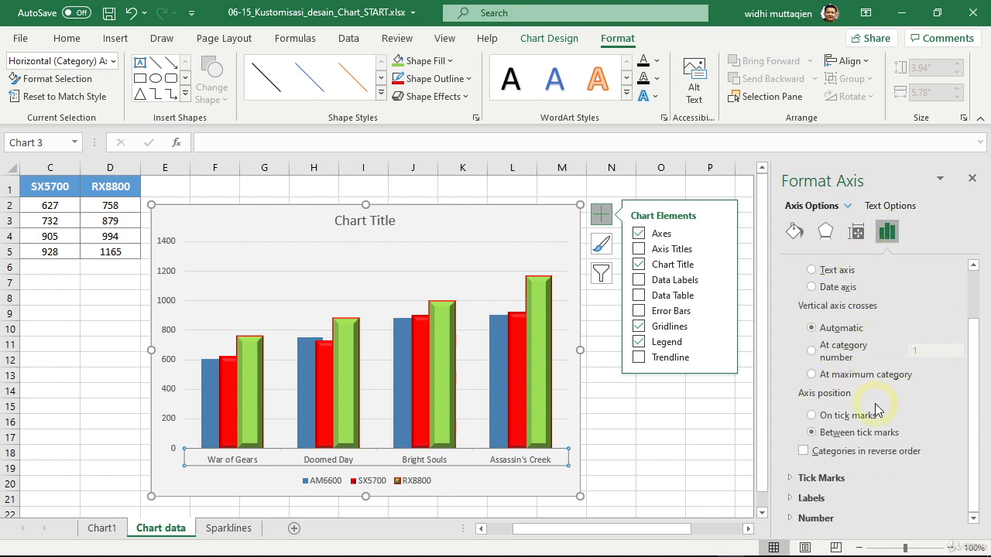
pyautogui.scroll(2, 877, 411)
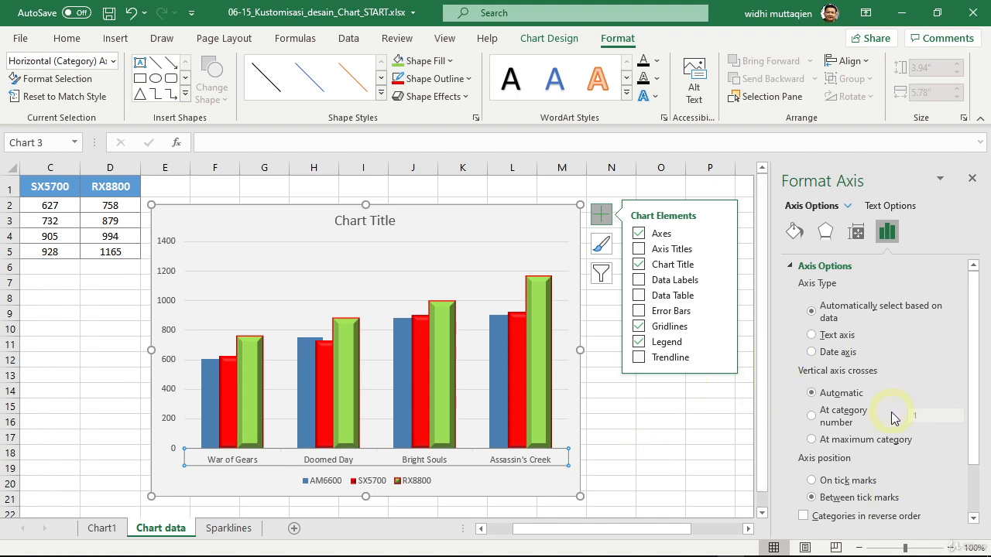
pyautogui.scroll(-2, 891, 412)
pyautogui.scroll(2, 887, 419)
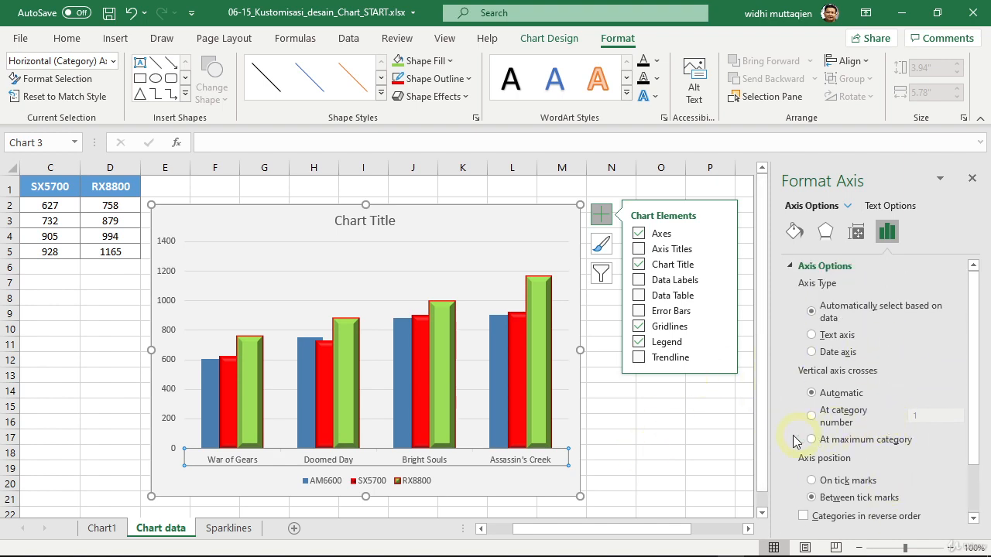